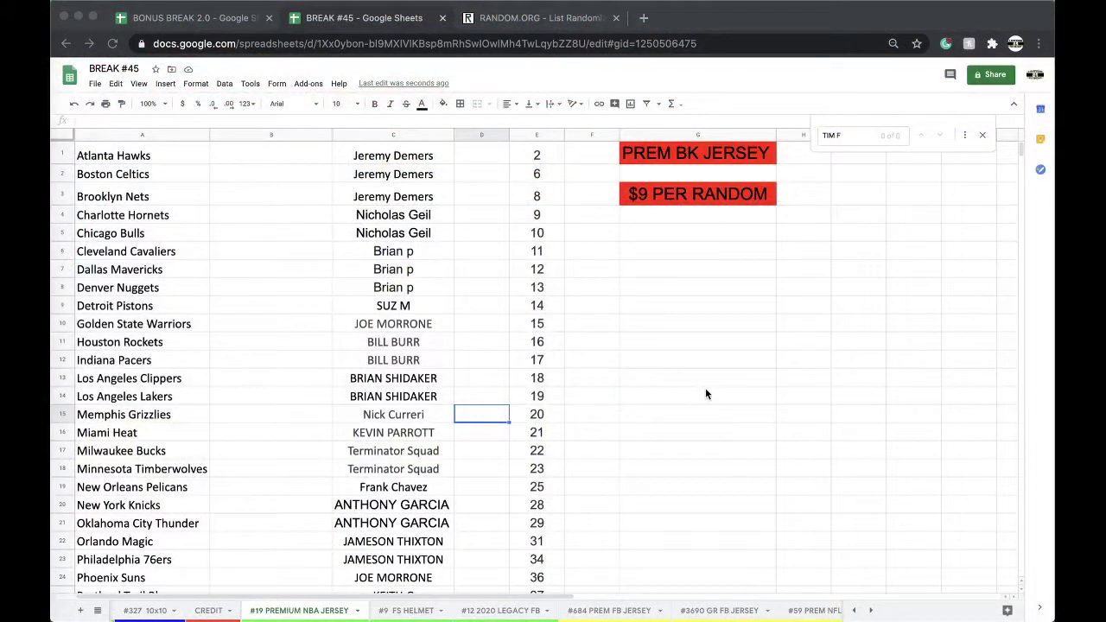
# Step: Take the team numbers from column E and randomize the 32-number list on RANDOM.ORG
pyautogui.click(532, 136)
pyautogui.scroll(-5, 534, 221)
pyautogui.scroll(5, 575, 289)
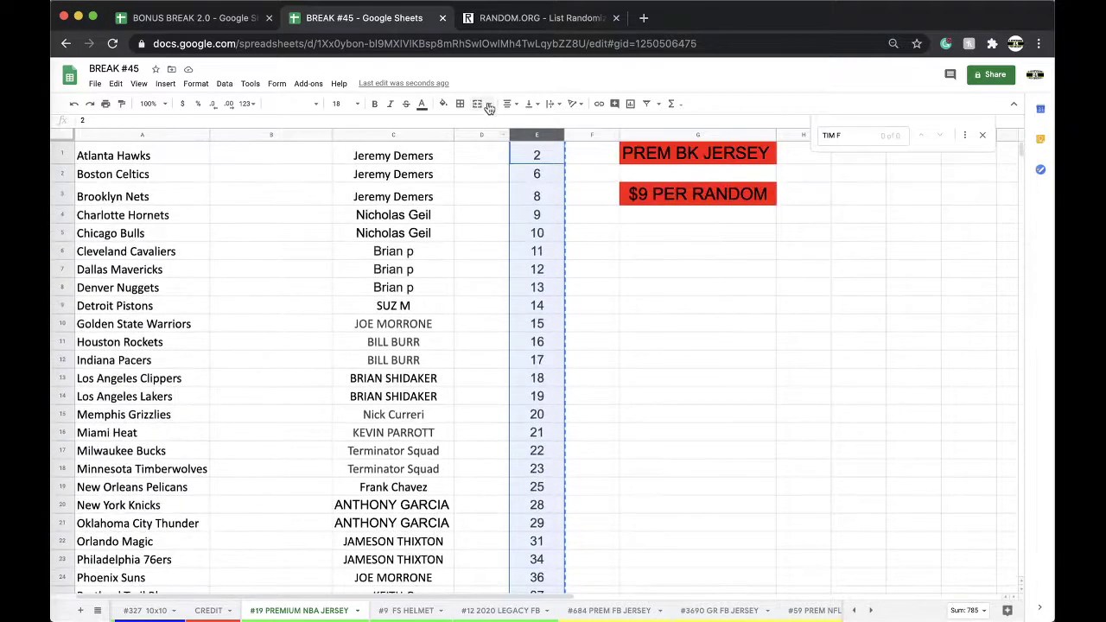
pyautogui.click(489, 19)
pyautogui.press('Return')
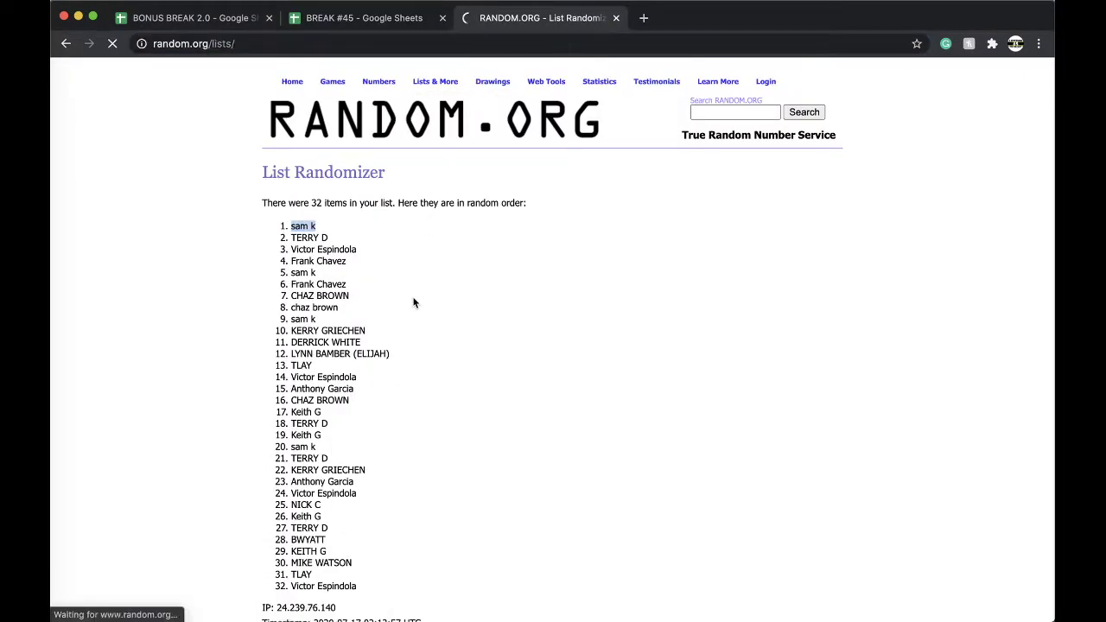
pyautogui.click(292, 508)
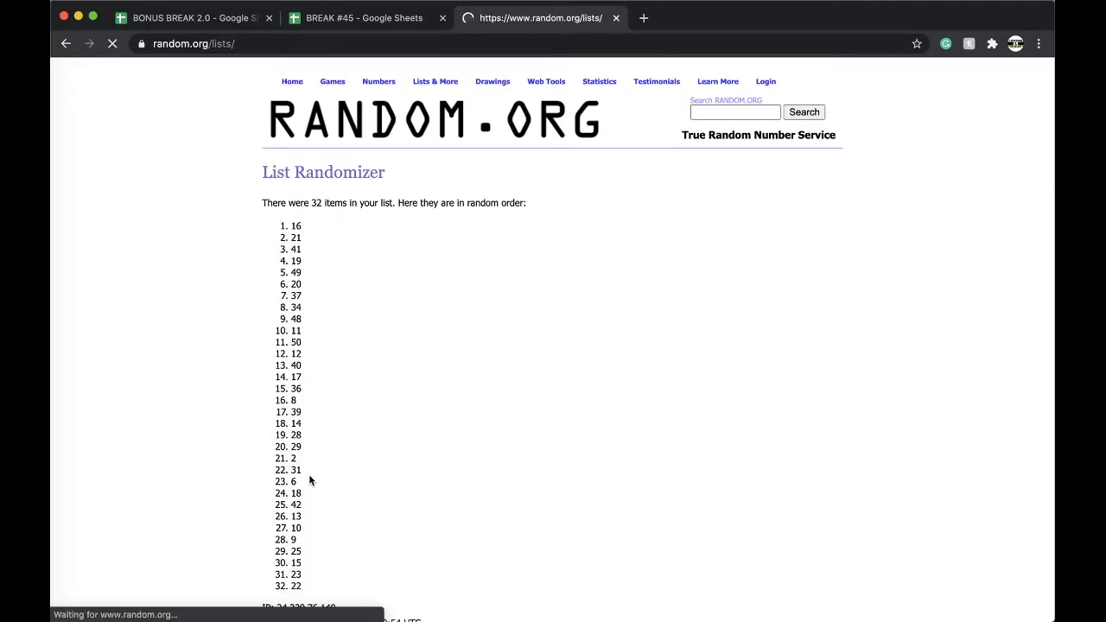
# Step: Reshuffle the number list three more times, for four randomizations in total
pyautogui.scroll(-3, 308, 474)
pyautogui.scroll(-5, 286, 519)
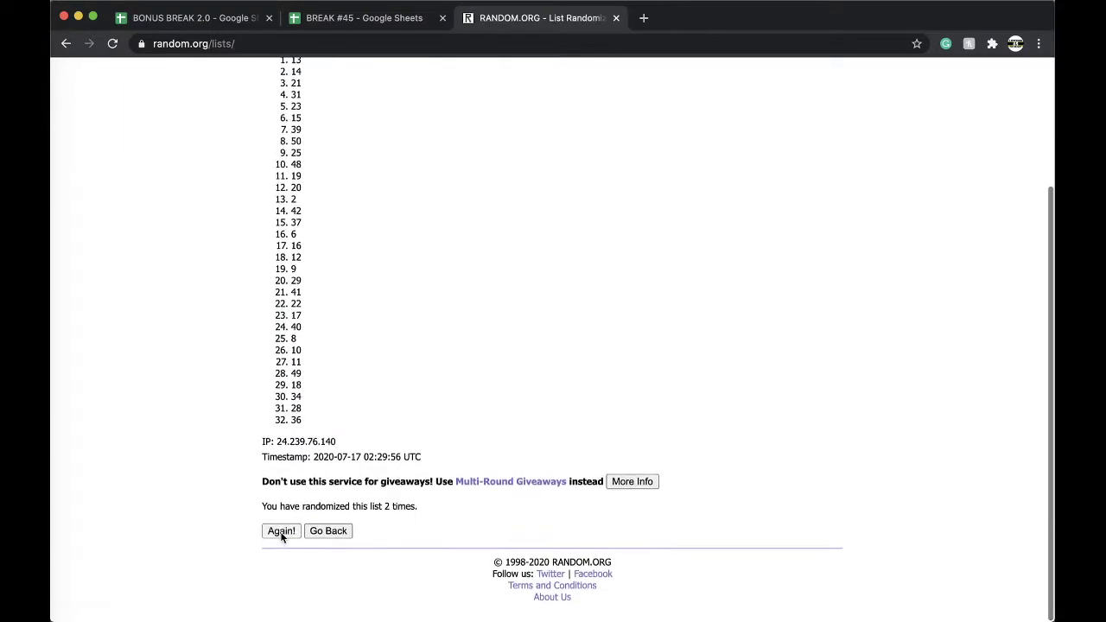
pyautogui.click(282, 531)
pyautogui.scroll(-5, 289, 534)
pyautogui.click(272, 532)
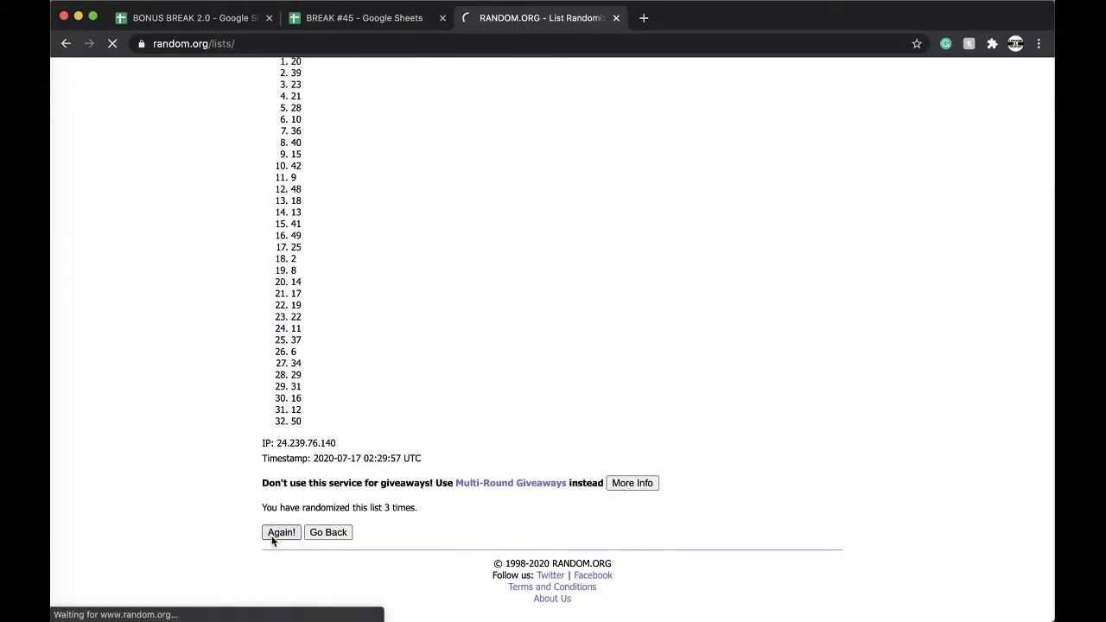
pyautogui.scroll(-5, 272, 539)
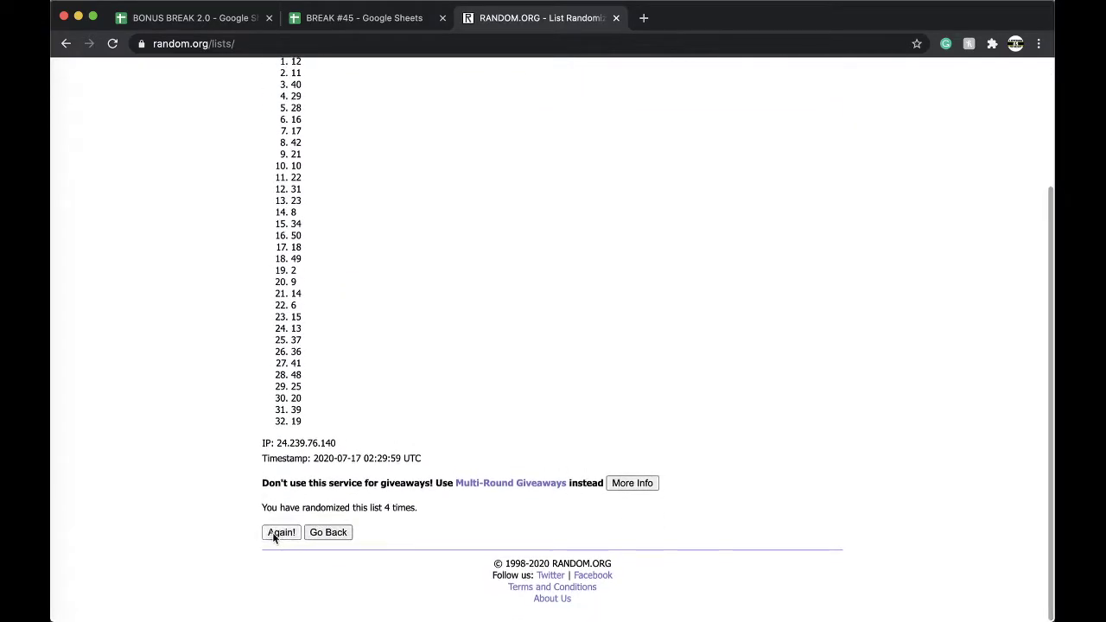
pyautogui.click(274, 534)
# Step: Fill cell E23, holding 34 beside the Philadelphia 76ers, with yellow
pyautogui.click(364, 17)
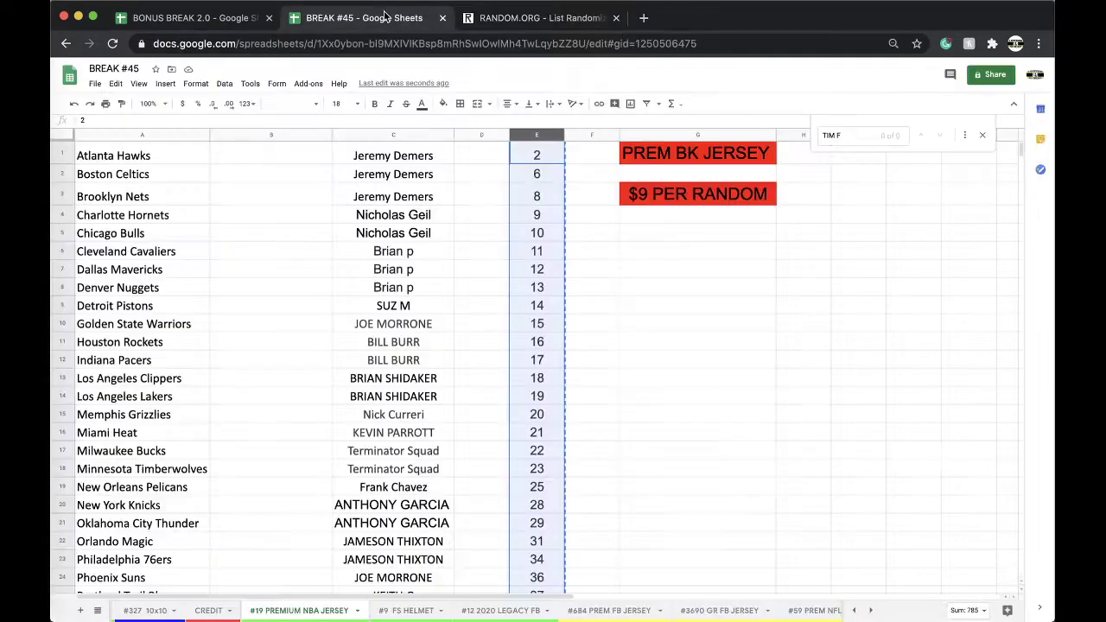
pyautogui.scroll(-4, 537, 314)
pyautogui.click(536, 332)
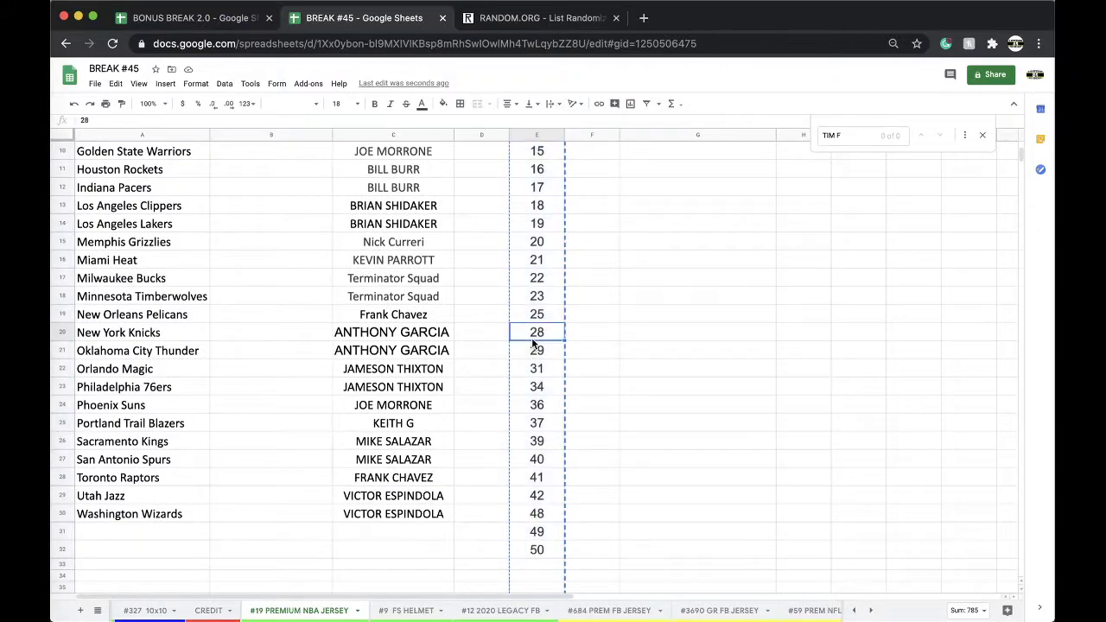
pyautogui.click(532, 386)
pyautogui.click(443, 104)
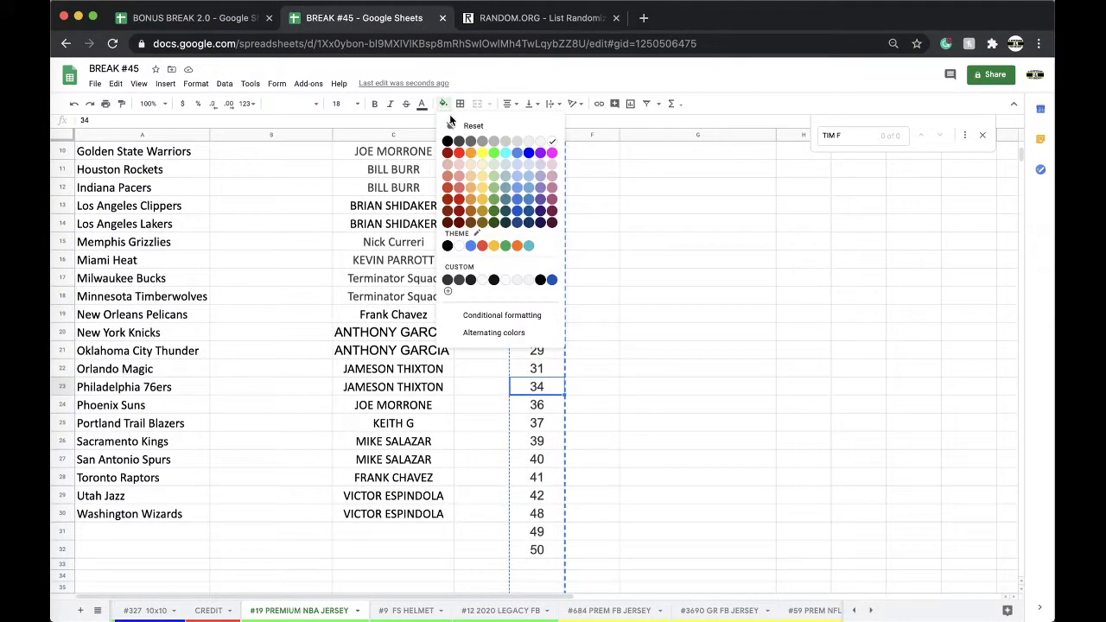
pyautogui.click(484, 155)
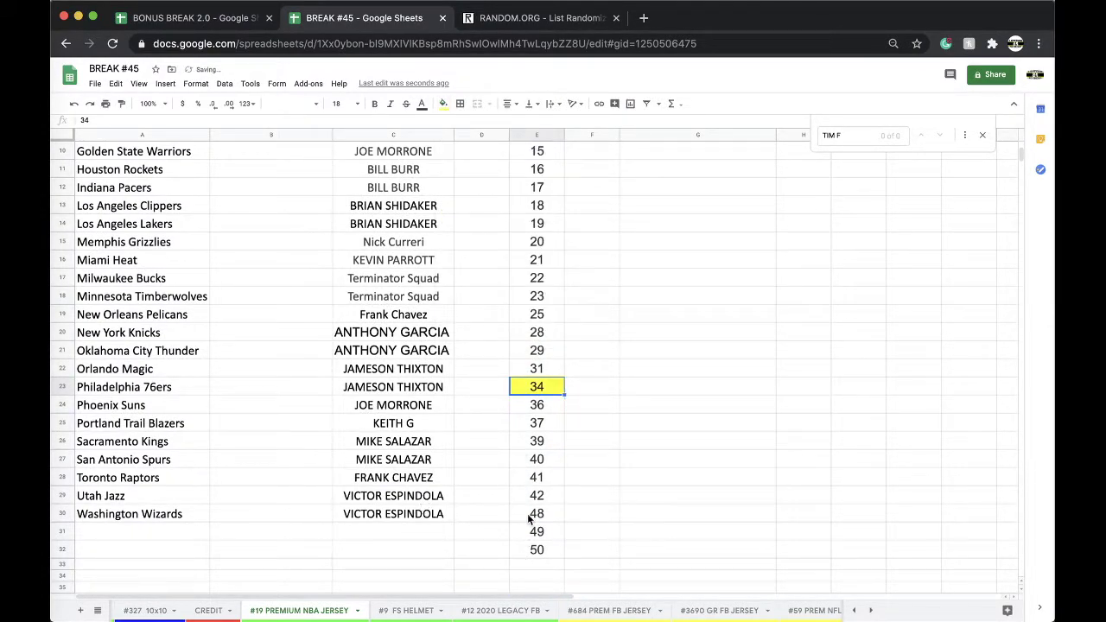
pyautogui.click(357, 610)
# Step: Duplicate the #19 sheet and name the copy #20 PREMIUM NBA JERSEY
pyautogui.click(285, 438)
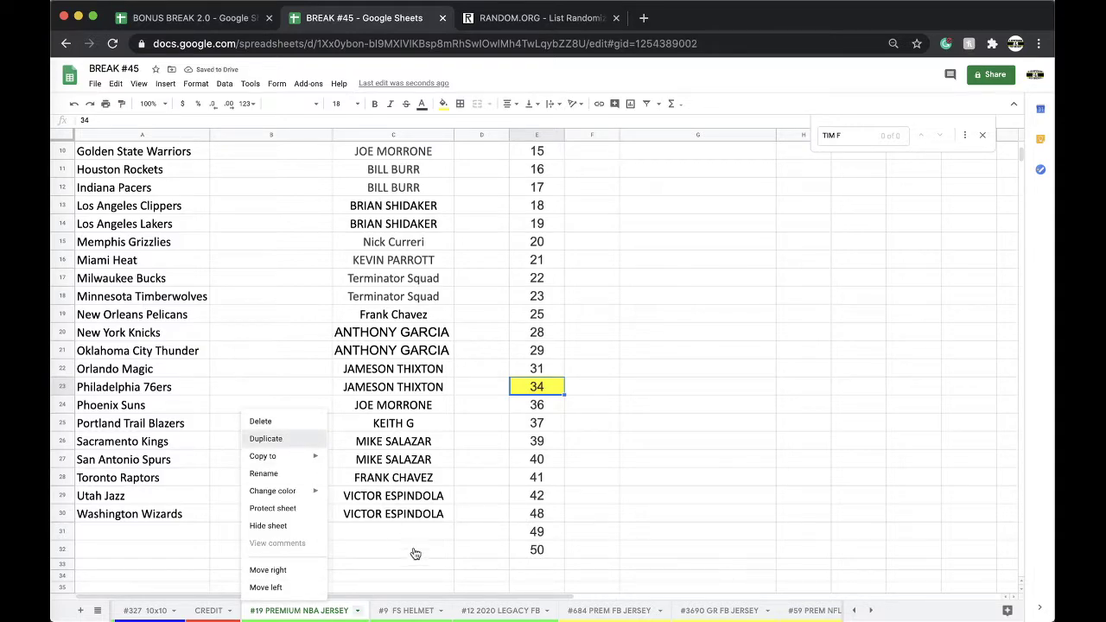
pyautogui.click(402, 610)
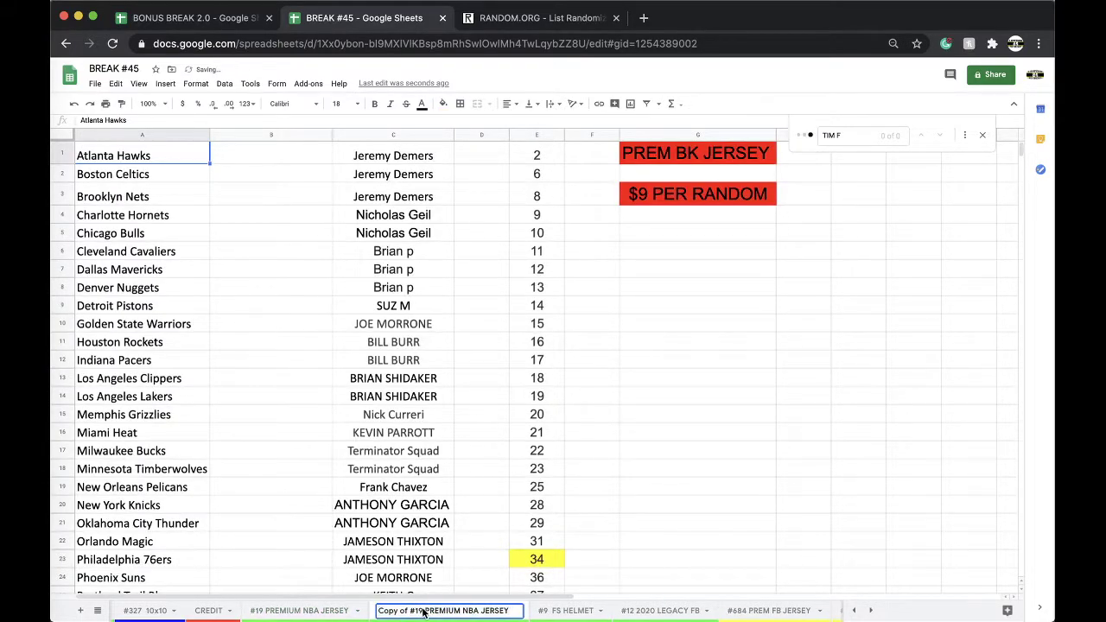
pyautogui.moveTo(425, 610); pyautogui.dragTo(378, 610)
pyautogui.write('#20')
pyautogui.press('Return')
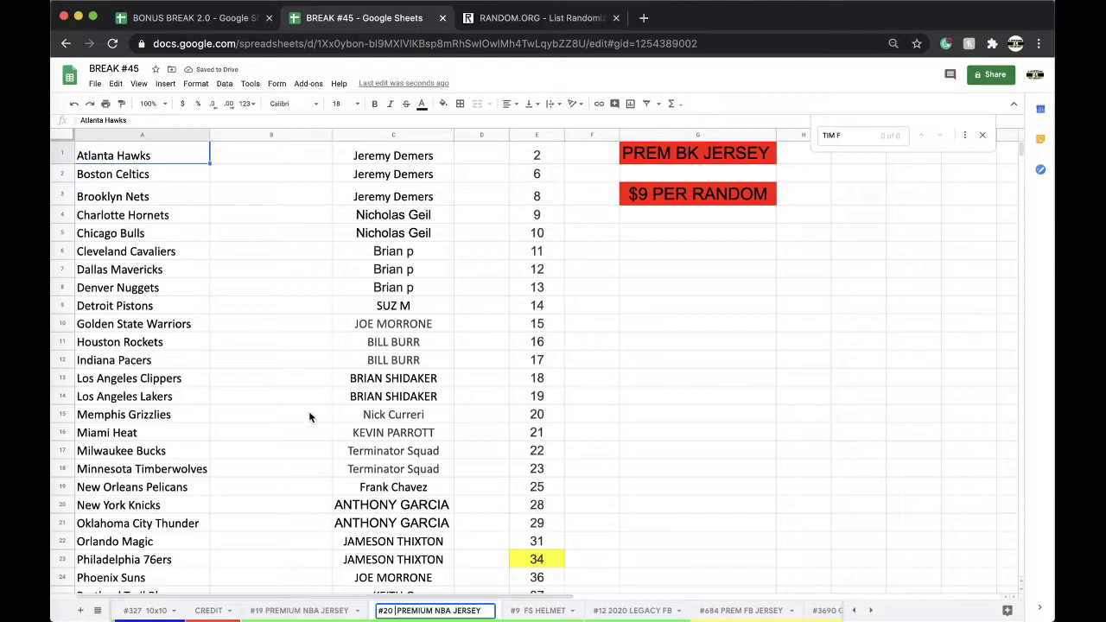
# Step: Clear the buyer names from column C of the #20 copy, keeping the numbers intact
pyautogui.click(272, 486)
pyautogui.click(361, 134)
pyautogui.press('Delete')
pyautogui.scroll(-5, 564, 293)
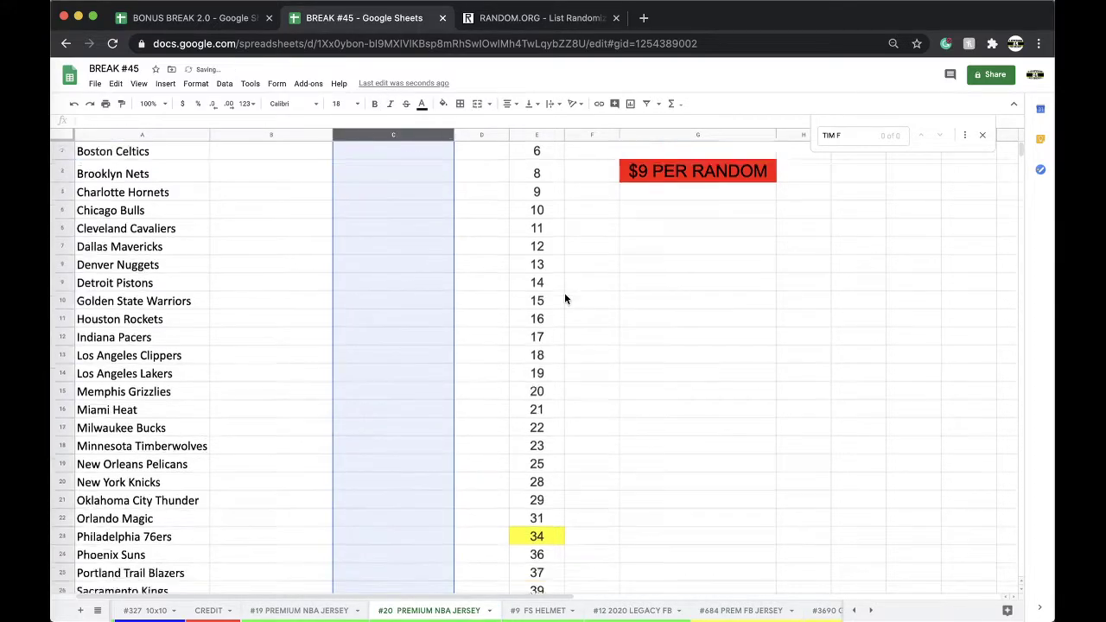
pyautogui.click(536, 332)
pyautogui.keyDown('shift'); pyautogui.click(545, 479); pyautogui.keyUp('shift')
pyautogui.press('Delete')
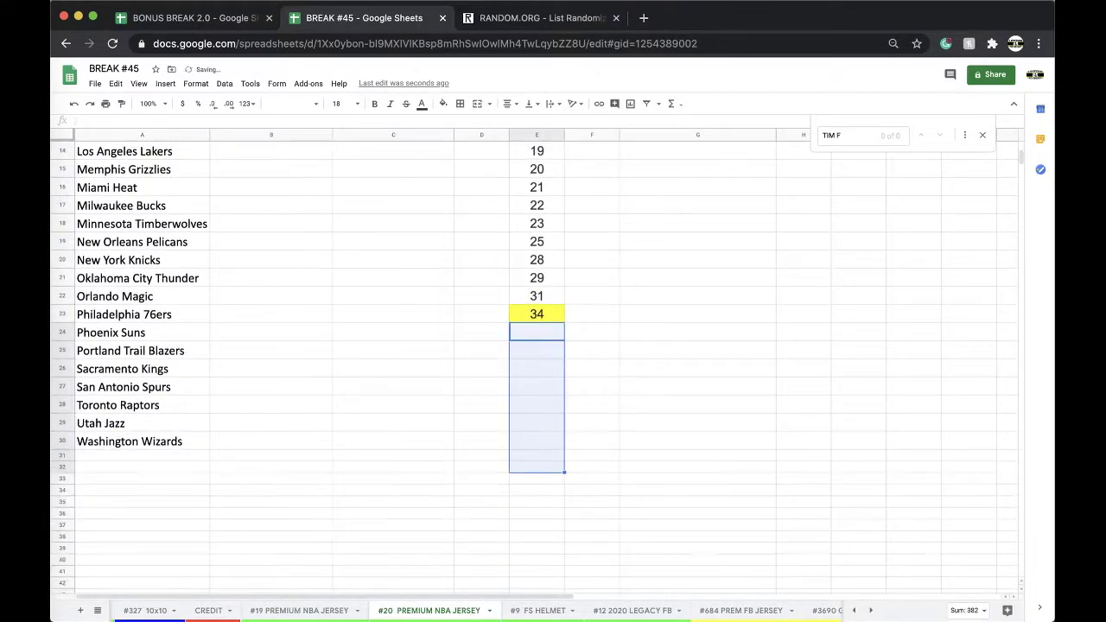
pyautogui.click(535, 316)
pyautogui.press('super+z')
# Step: Move the #20 PREMIUM NBA JERSEY tab to the end and return to #19
pyautogui.rightClick(428, 611)
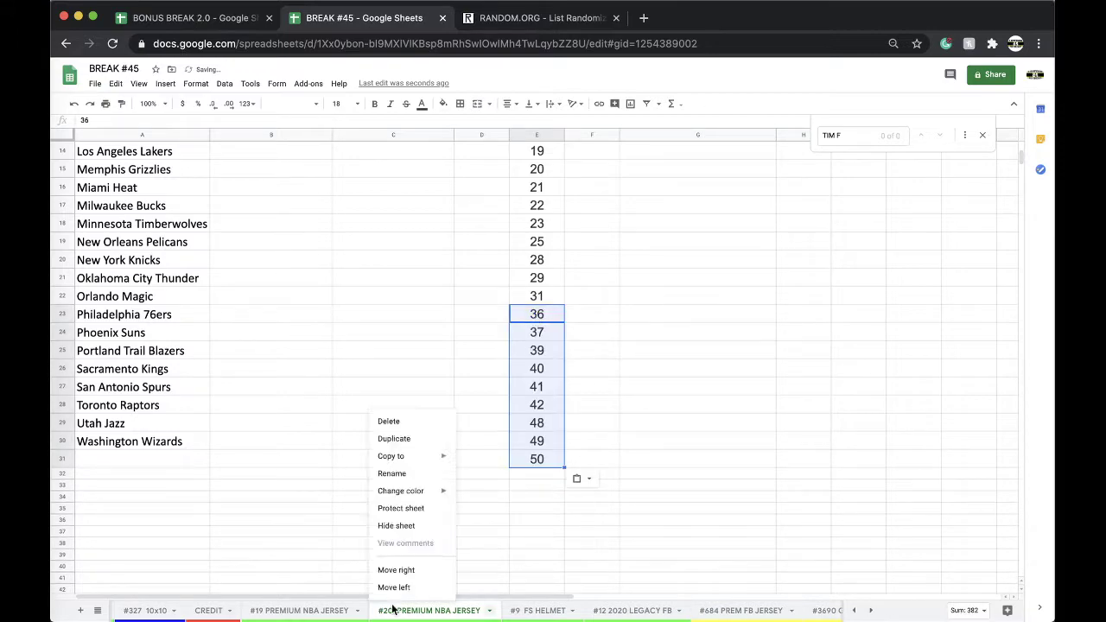
pyautogui.moveTo(400, 490)
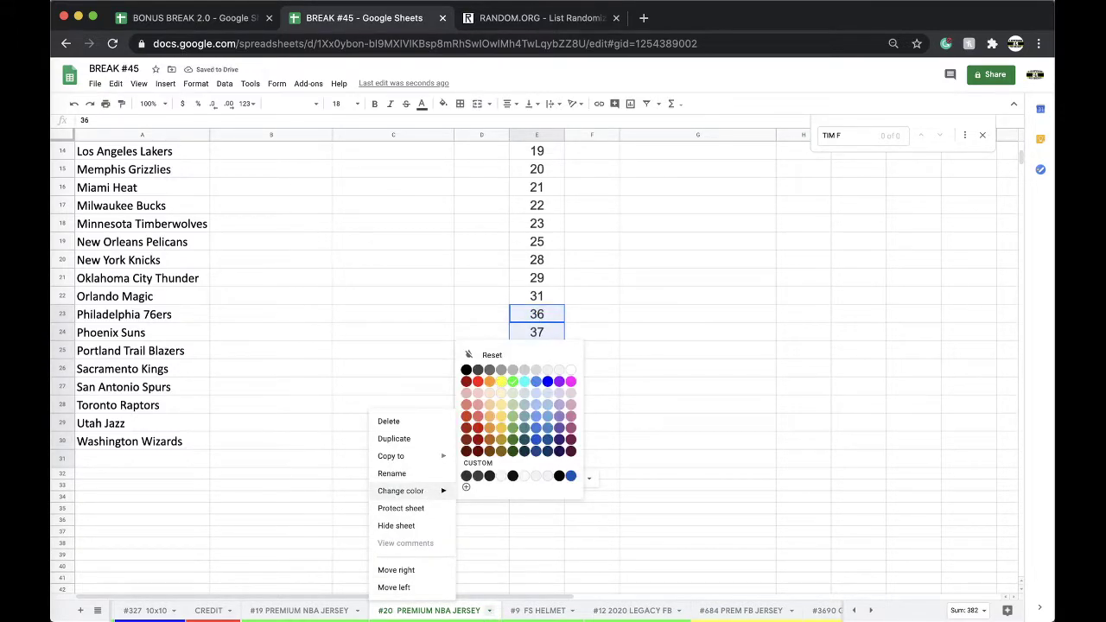
pyautogui.click(500, 406)
pyautogui.moveTo(201, 611); pyautogui.dragTo(270, 614)
pyautogui.click(259, 611)
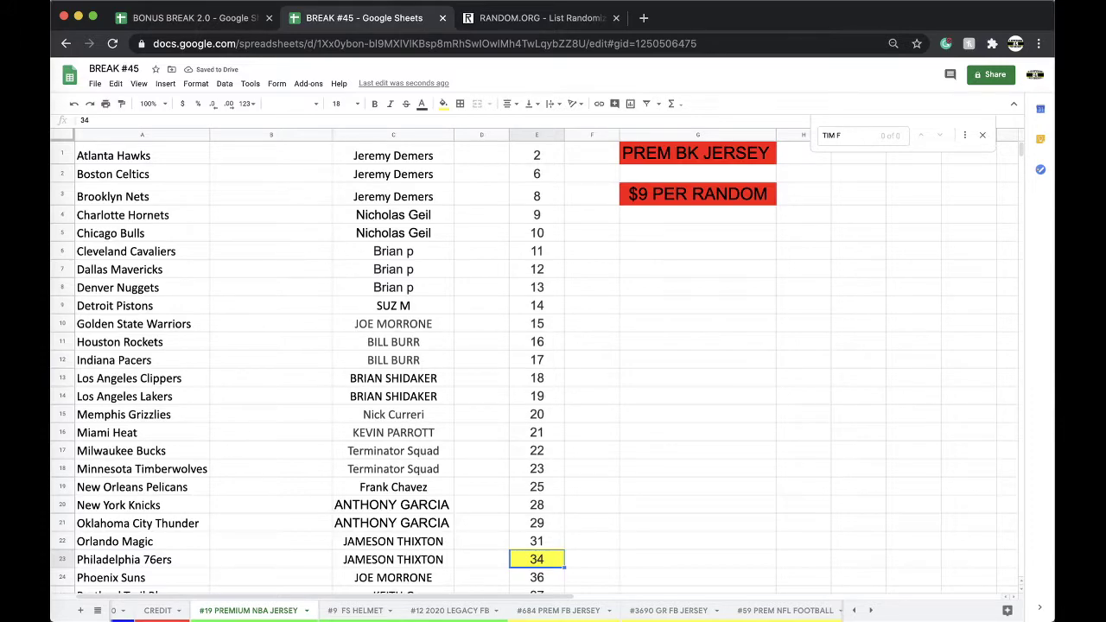
# Step: Enter the buyer's name in C17, the Las Vegas Raiders row of #684 PREM FB JERSEY
pyautogui.click(558, 610)
pyautogui.click(371, 447)
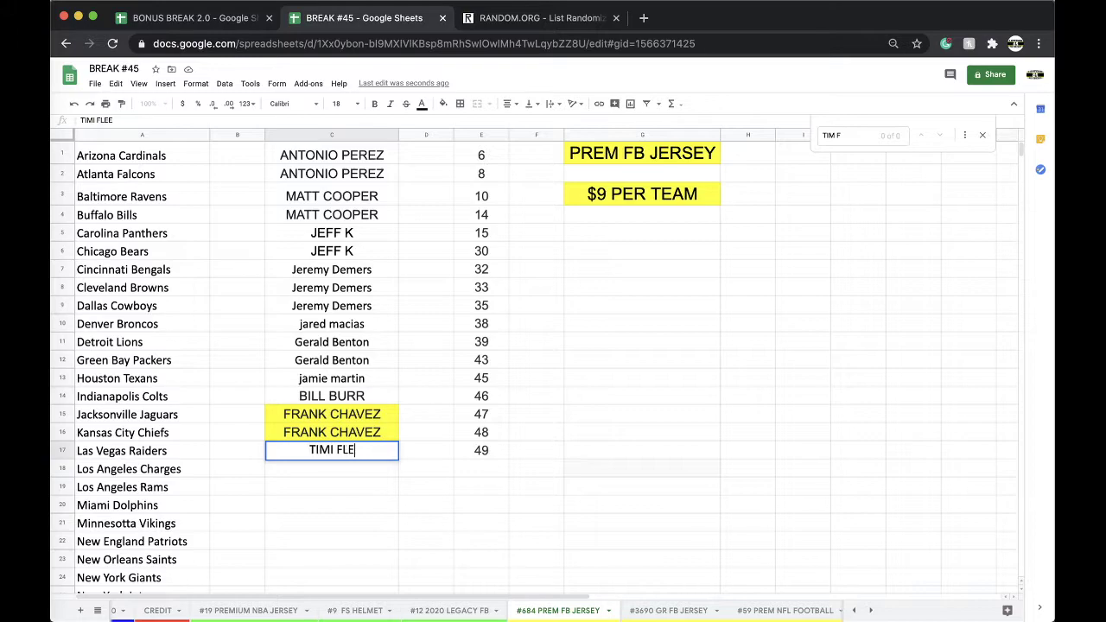
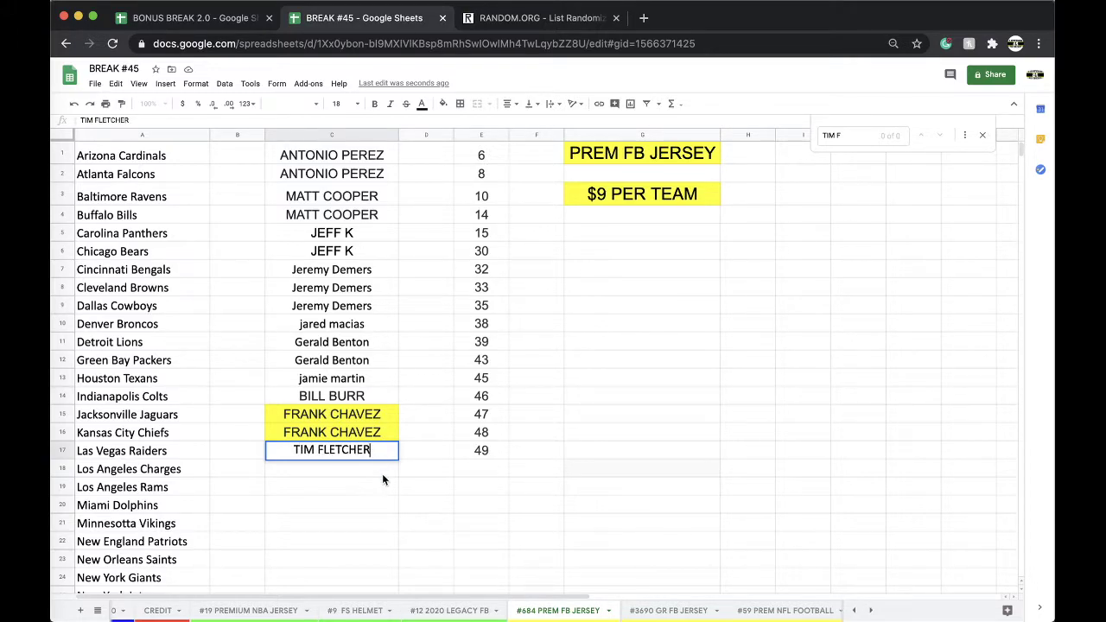
pyautogui.press('Return')
# Step: Copy the name down to C18:C20, fill C17:C20 yellow, and go back to #19
pyautogui.click(365, 453)
pyautogui.hotkey('ctrl', 'c')
pyautogui.press('Down')
pyautogui.hotkey('ctrl', 'v')
pyautogui.press('Down')
pyautogui.hotkey('ctrl', 'v')
pyautogui.press('Down')
pyautogui.hotkey('ctrl', 'v')
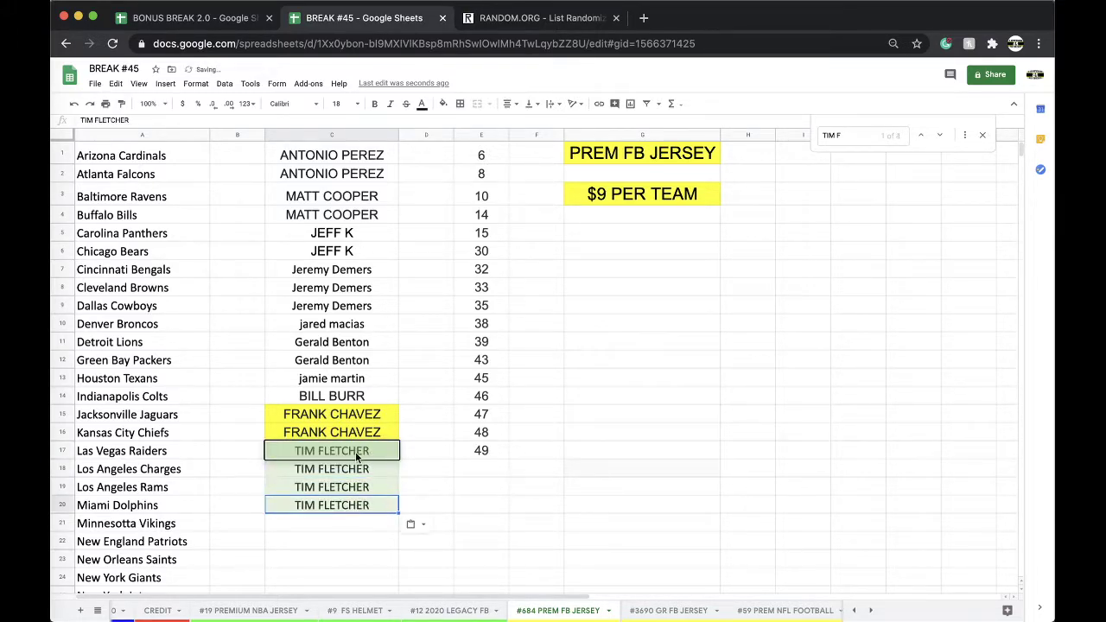
pyautogui.moveTo(334, 447); pyautogui.dragTo(333, 504)
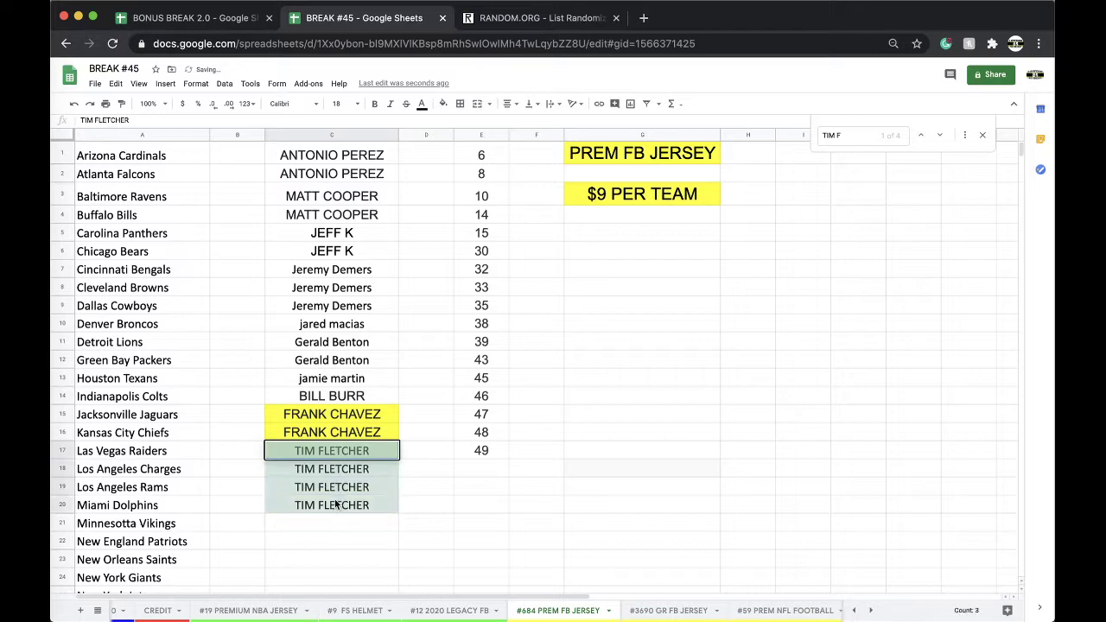
pyautogui.click(442, 102)
pyautogui.click(482, 153)
pyautogui.click(276, 611)
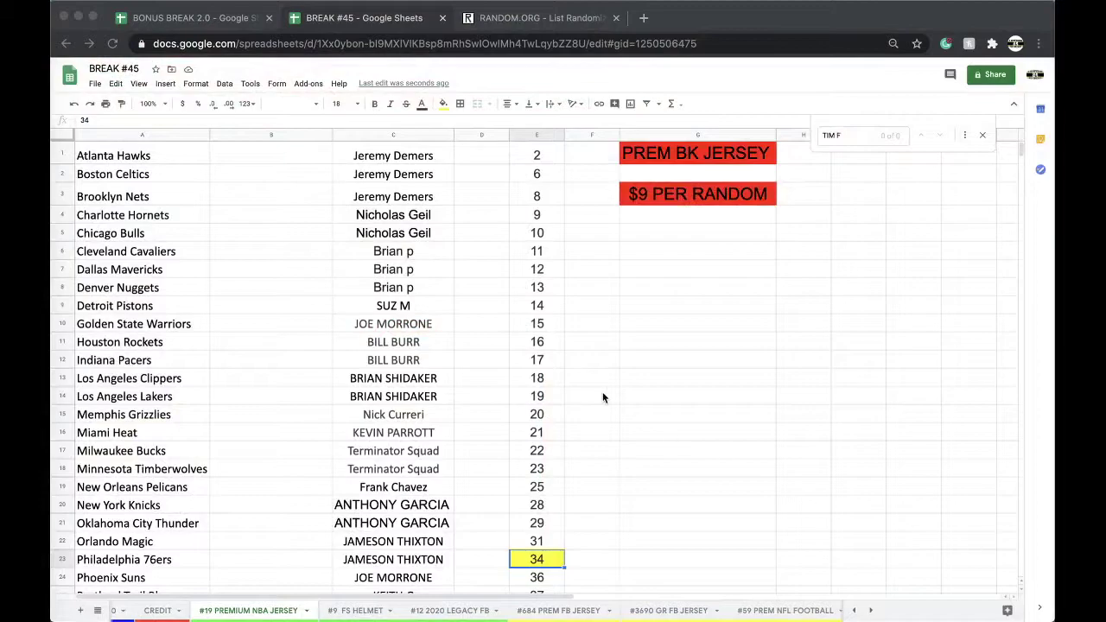
# Step: Scroll through column C of #19, checking the buyer names in C9, C22 and C25
pyautogui.press('super+Tab')
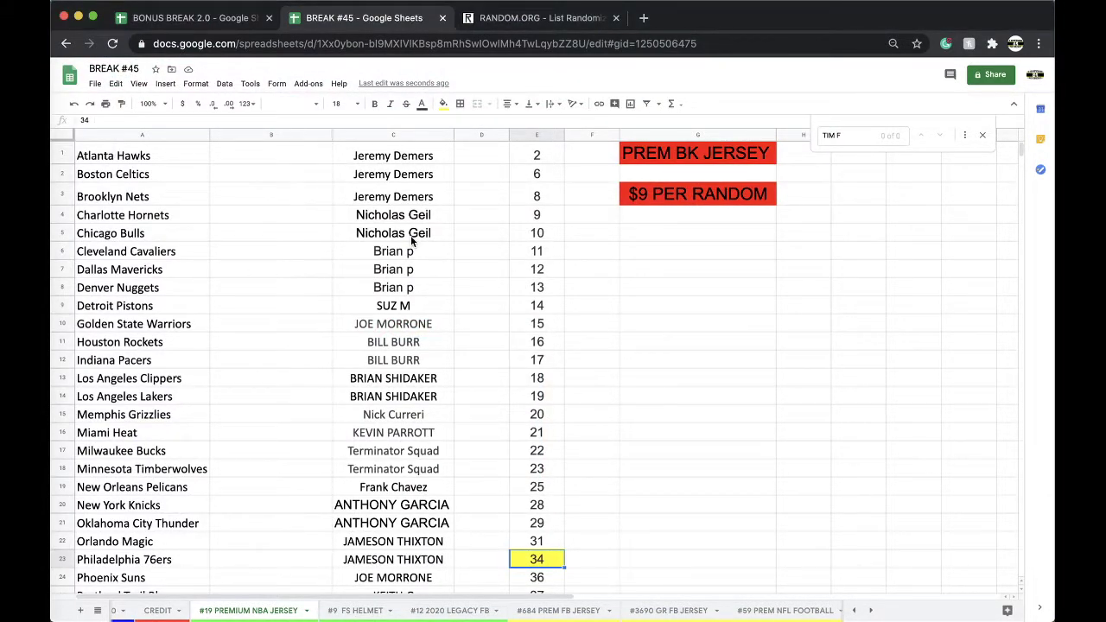
pyautogui.scroll(-2, 412, 242)
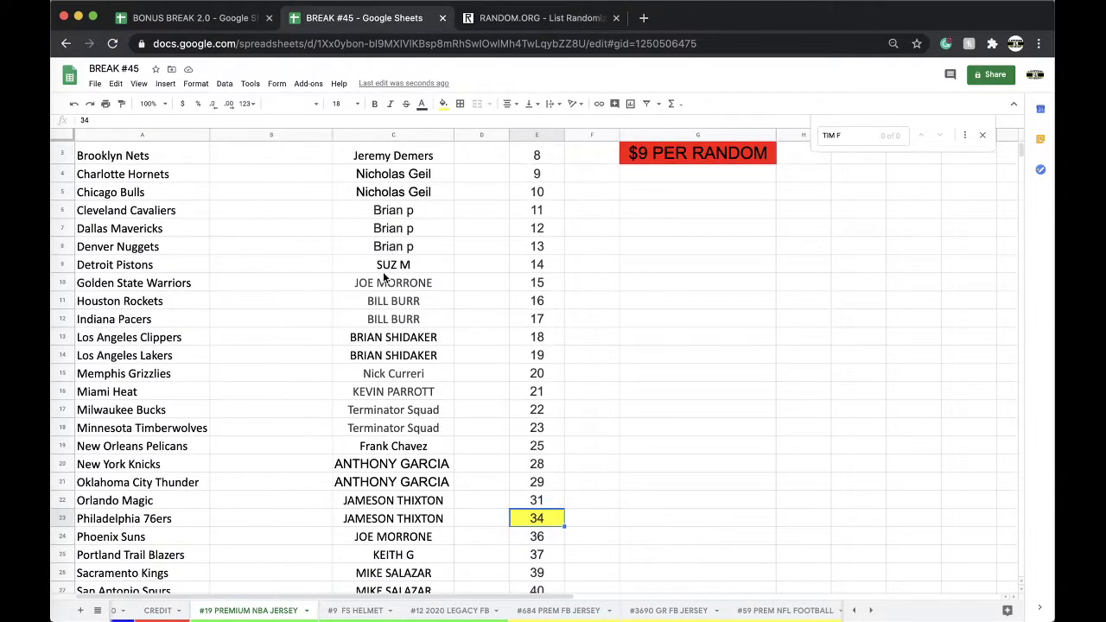
pyautogui.click(387, 268)
pyautogui.scroll(-4, 406, 250)
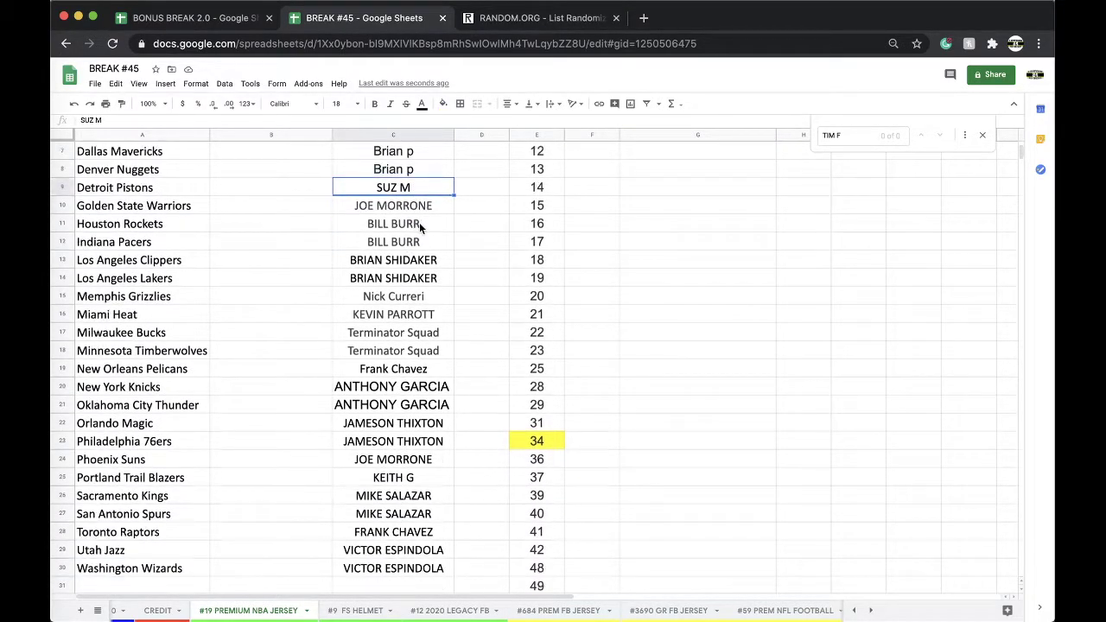
pyautogui.scroll(-1, 415, 252)
pyautogui.scroll(-1, 413, 252)
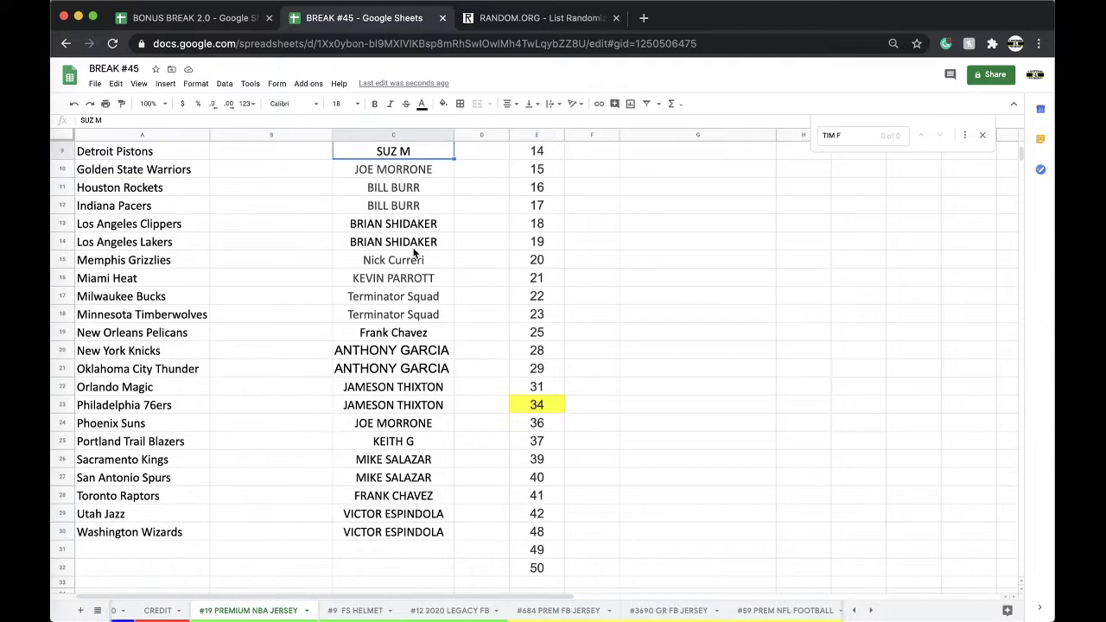
pyautogui.scroll(-1, 413, 248)
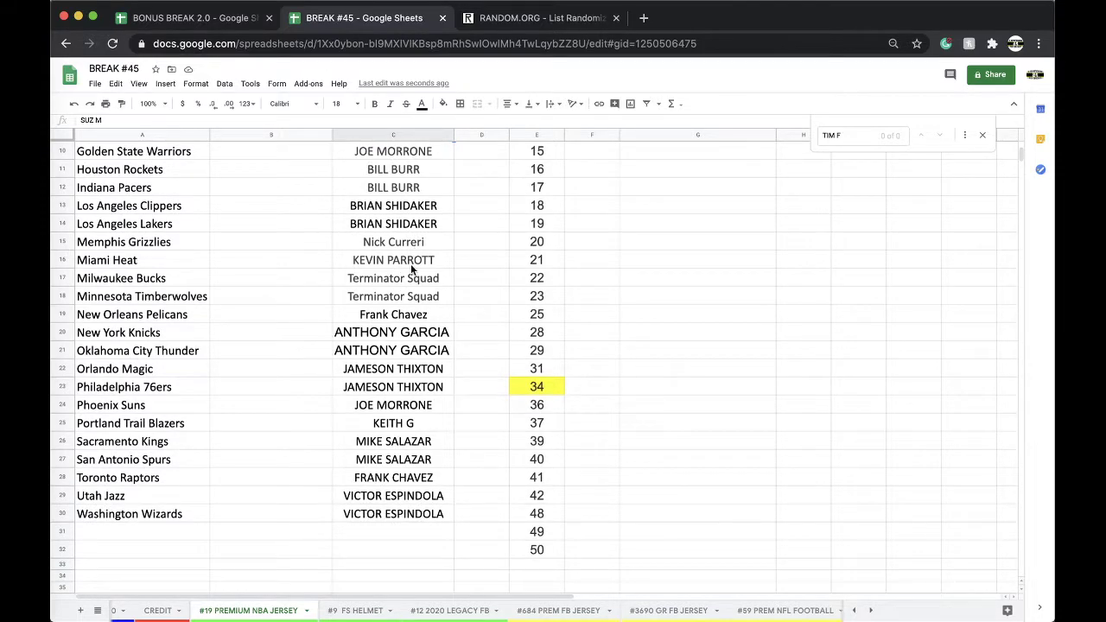
pyautogui.scroll(-1, 411, 263)
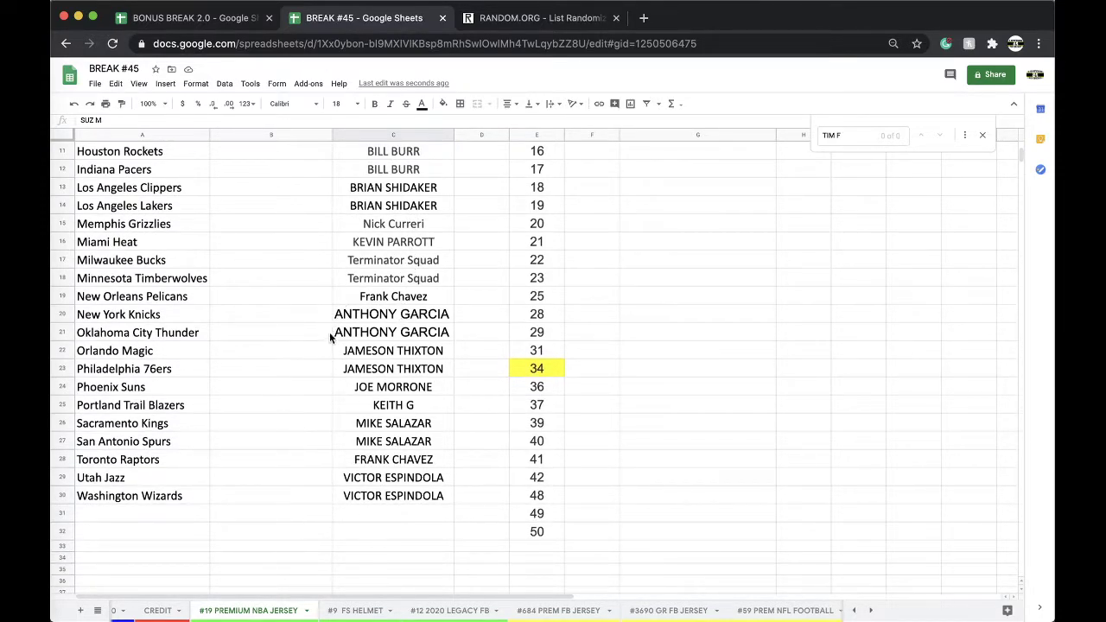
pyautogui.click(431, 353)
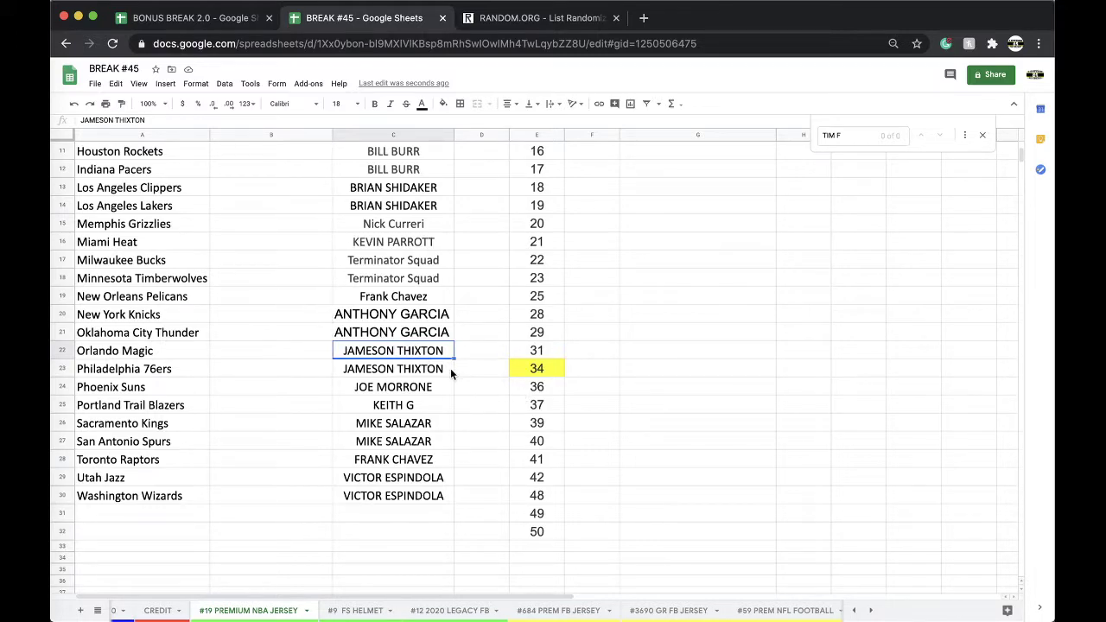
pyautogui.click(421, 394)
pyautogui.click(413, 408)
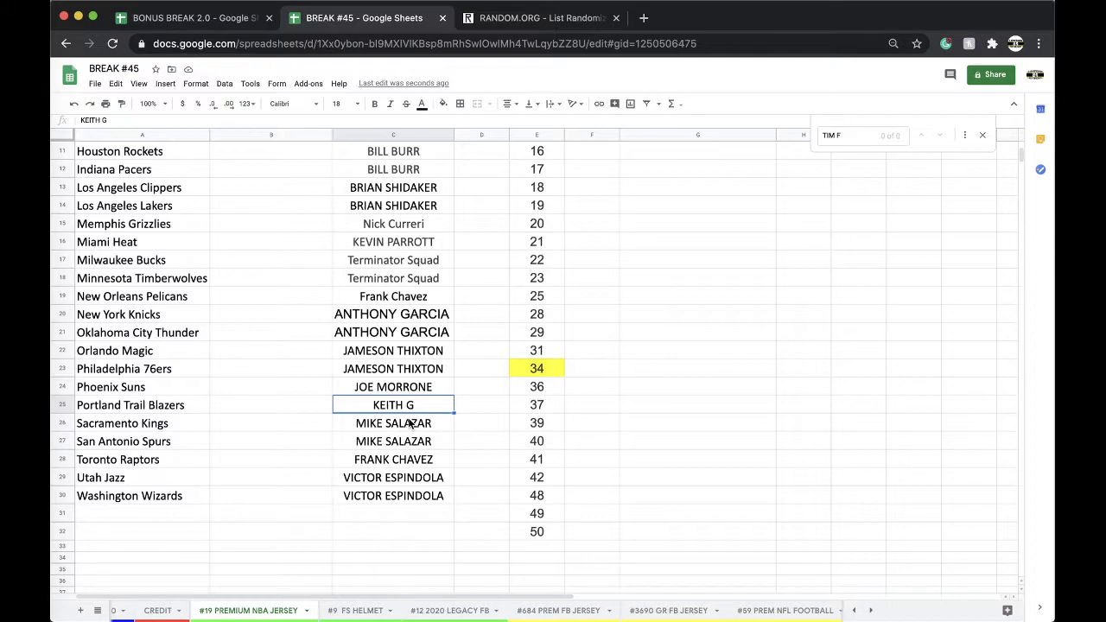
pyautogui.scroll(5, 428, 363)
# Step: Copy column C's buyer names into a reloaded List Randomizer and randomize the 30 names
pyautogui.click(391, 134)
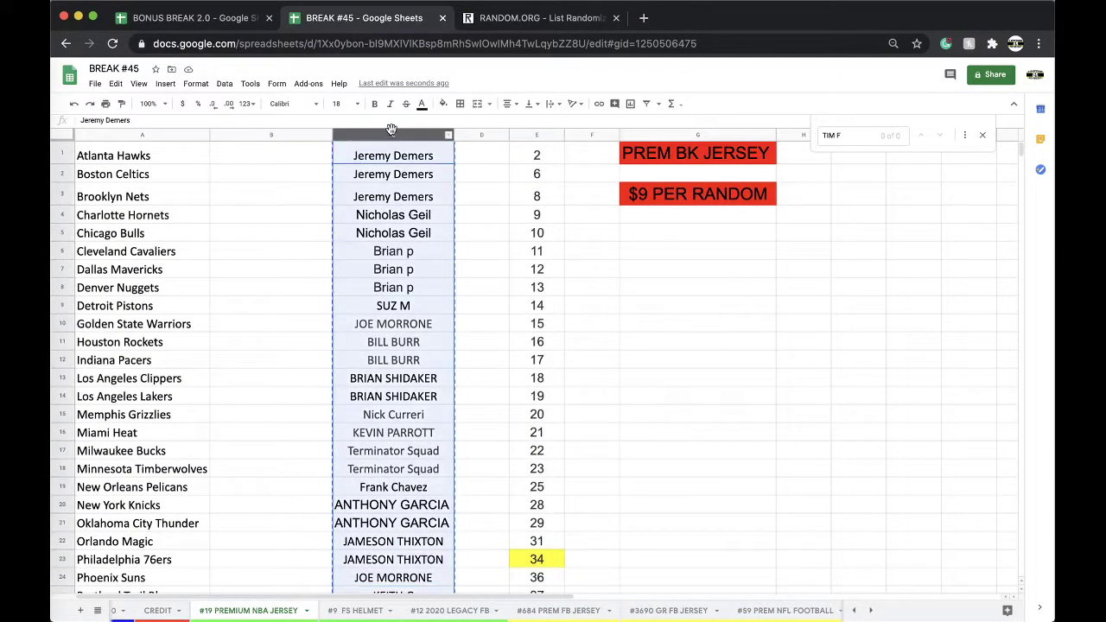
pyautogui.click(479, 17)
pyautogui.click(464, 44)
pyautogui.press('Return')
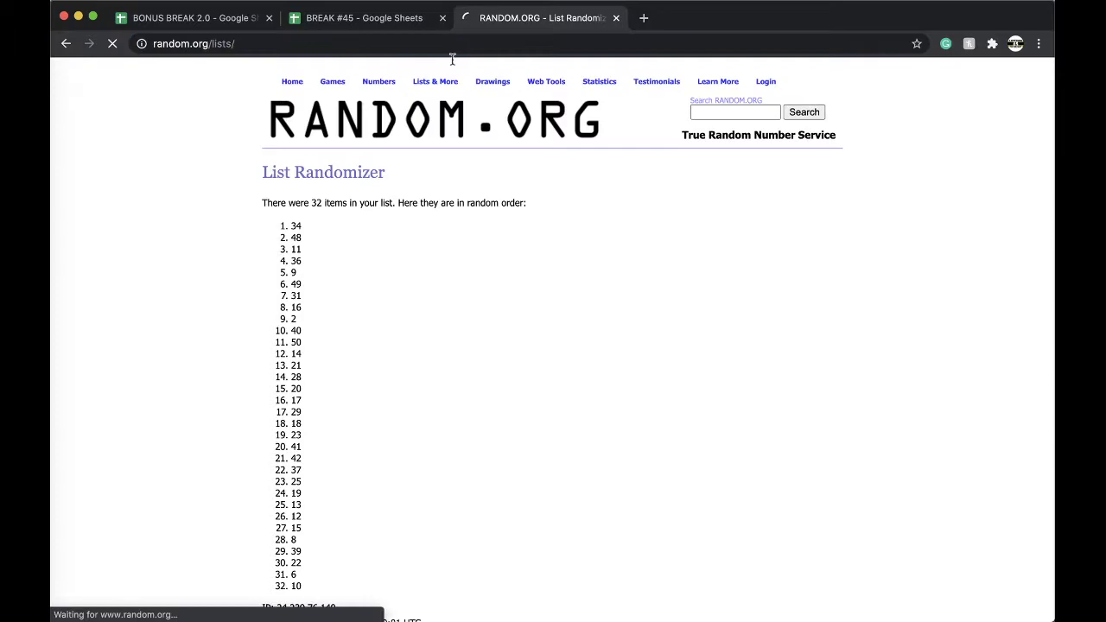
pyautogui.click(327, 384)
pyautogui.click(291, 507)
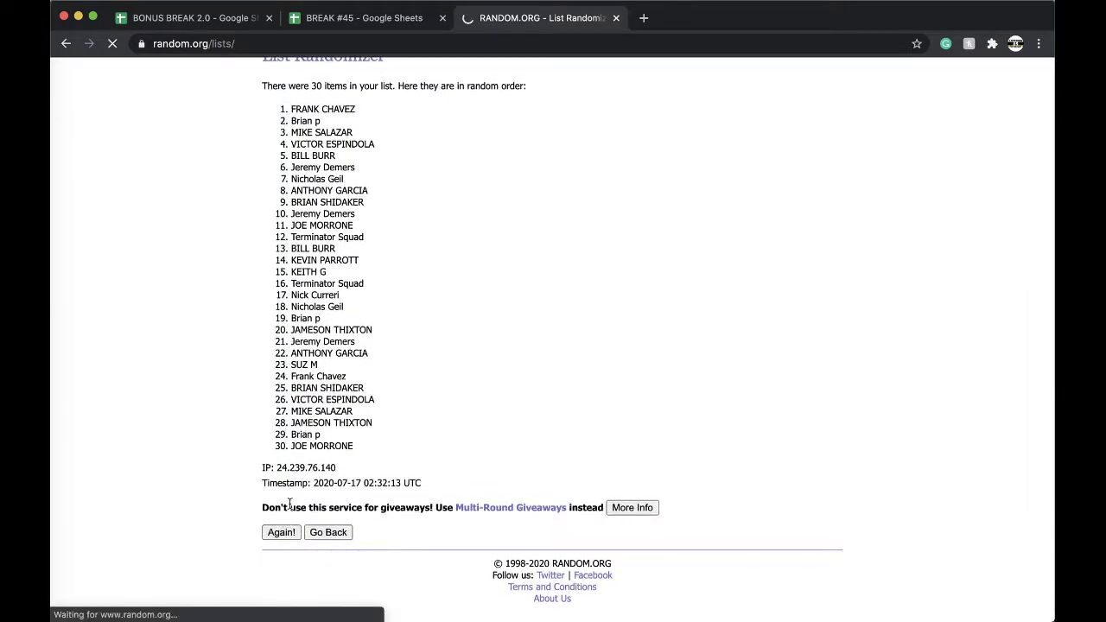
# Step: Reshuffle the names until randomized five times, then select the final shuffled list
pyautogui.click(283, 596)
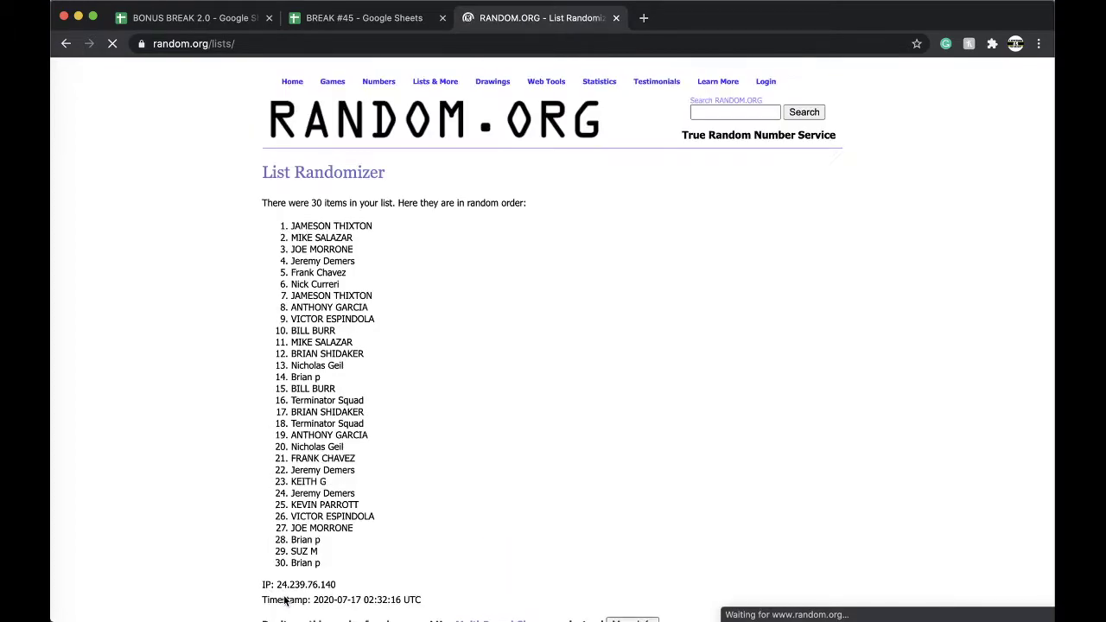
pyautogui.scroll(-3, 287, 576)
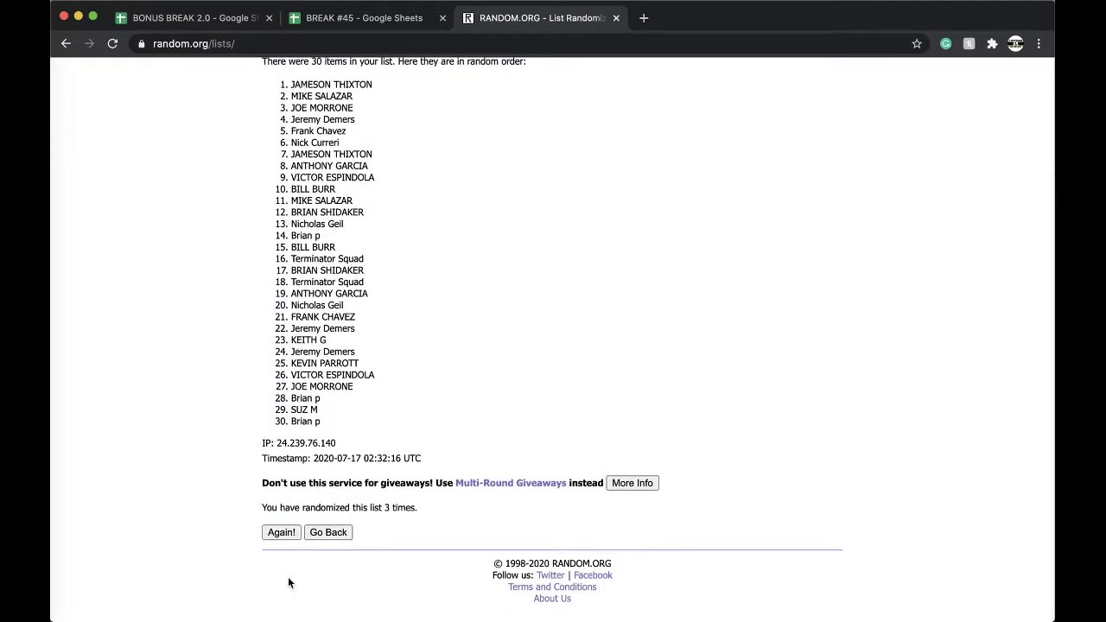
pyautogui.click(283, 531)
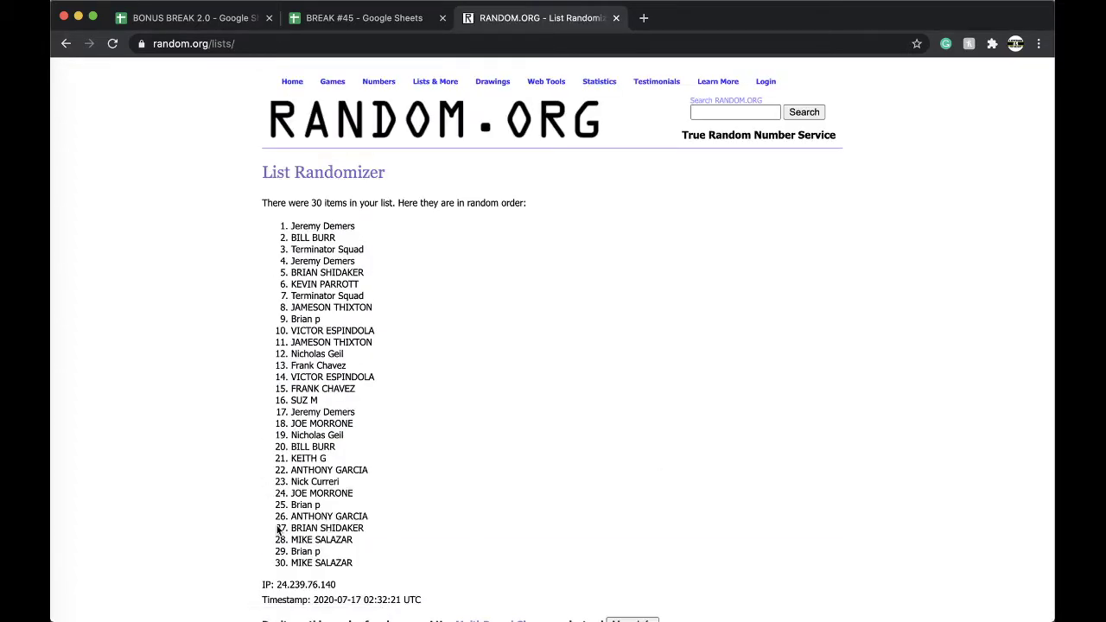
pyautogui.scroll(-2, 285, 484)
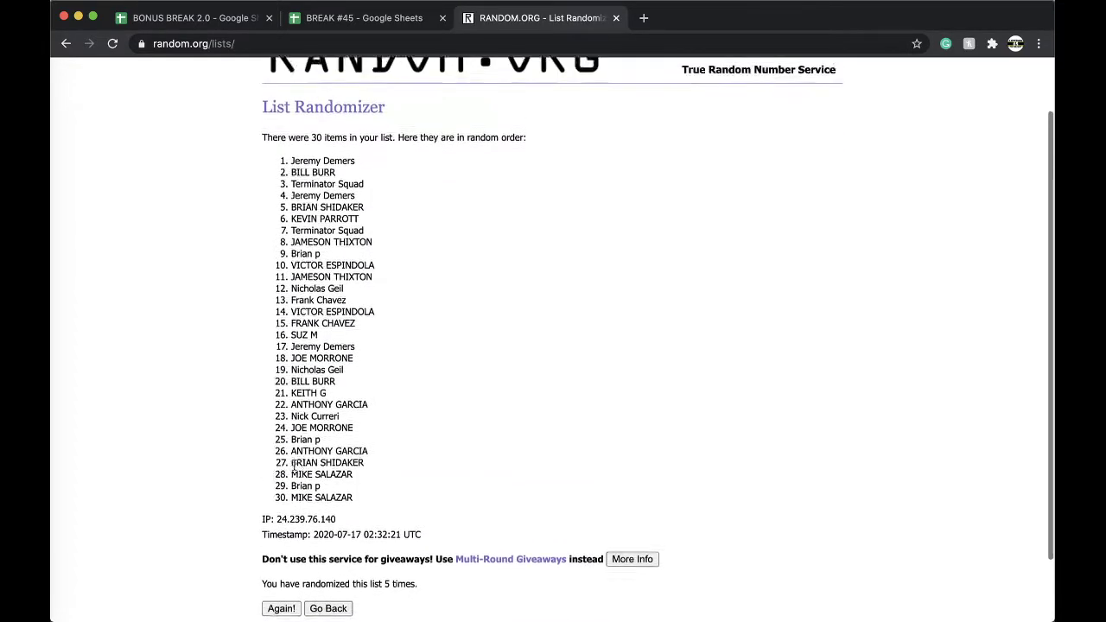
pyautogui.scroll(1, 298, 259)
pyautogui.moveTo(291, 195); pyautogui.dragTo(400, 420)
pyautogui.press('super+c')
pyautogui.scroll(-3, 383, 262)
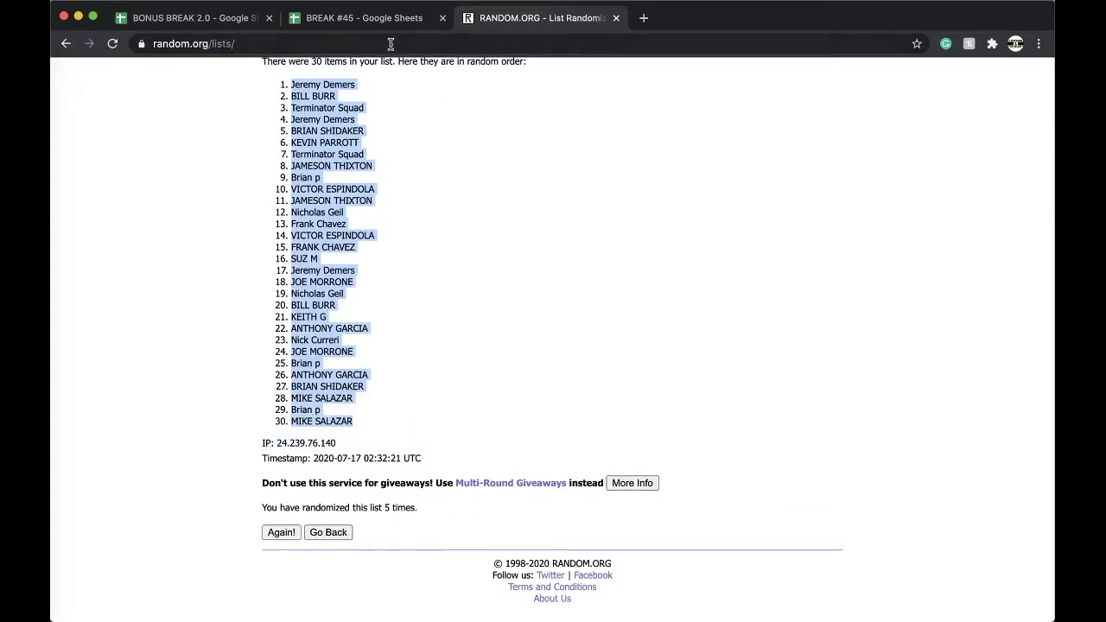
# Step: Paste the shuffled names into column B from B1, set them to size 18, and sort A→Z by column B
pyautogui.click(363, 17)
pyautogui.click(267, 158)
pyautogui.press('super+v')
pyautogui.click(342, 104)
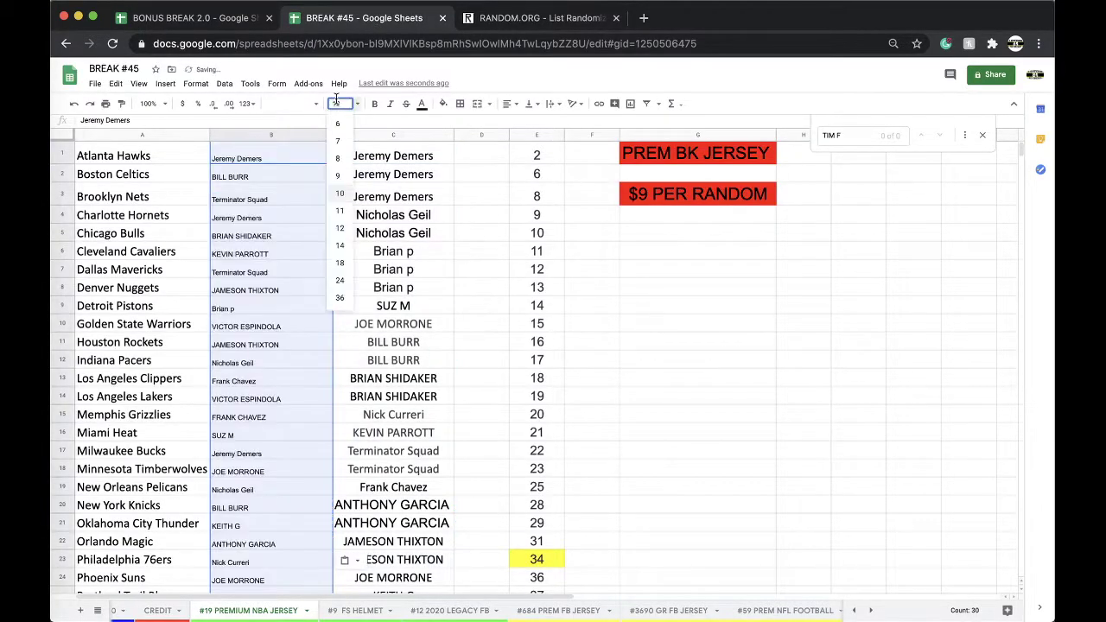
pyautogui.click(339, 262)
pyautogui.click(224, 83)
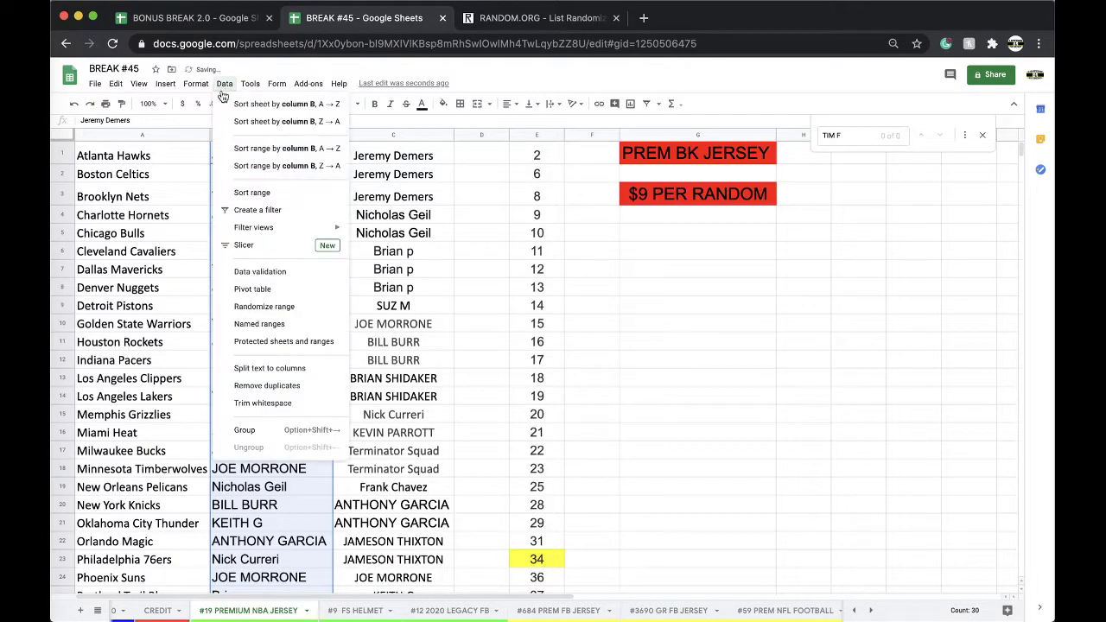
pyautogui.click(259, 105)
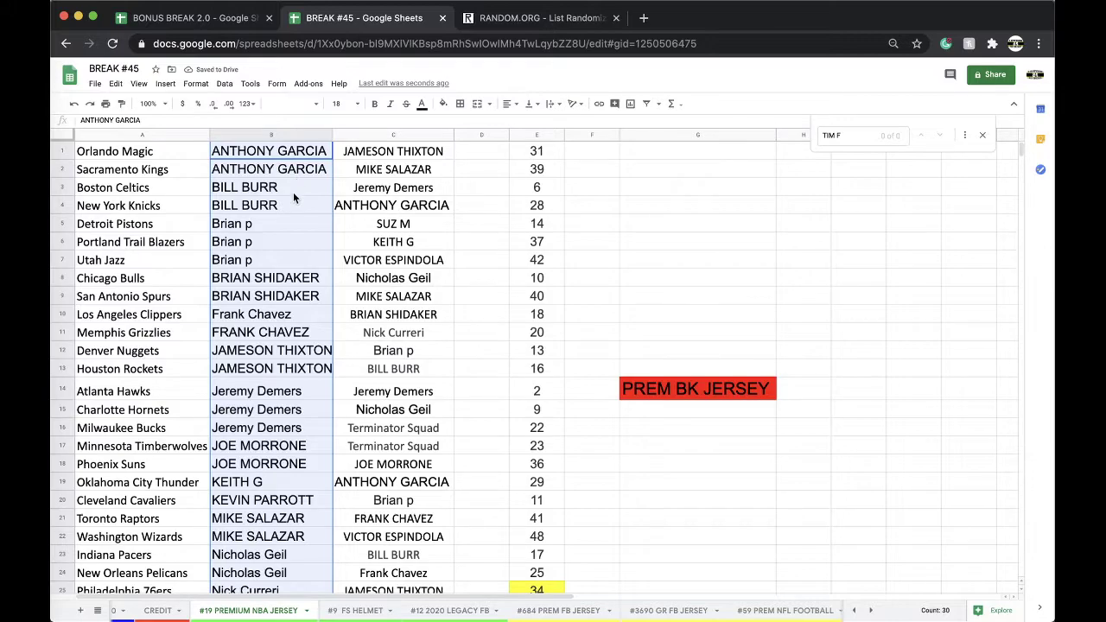
# Step: Check names in B5 and B7, and make B10 match B11's uppercase spelling of the same buyer
pyautogui.click(273, 222)
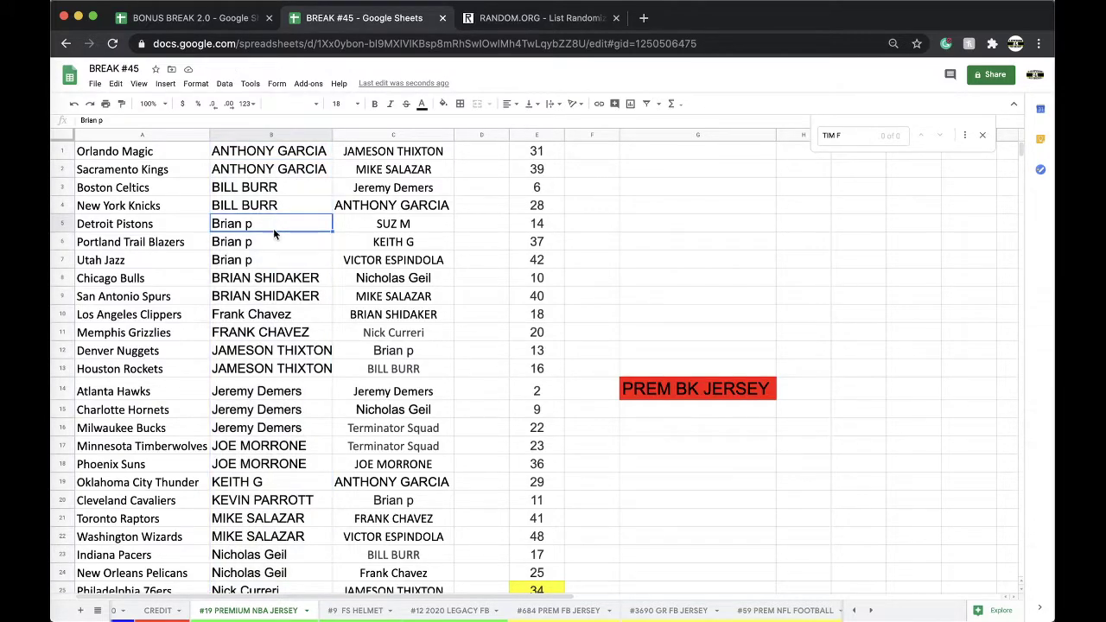
pyautogui.click(268, 261)
pyautogui.scroll(-1, 280, 263)
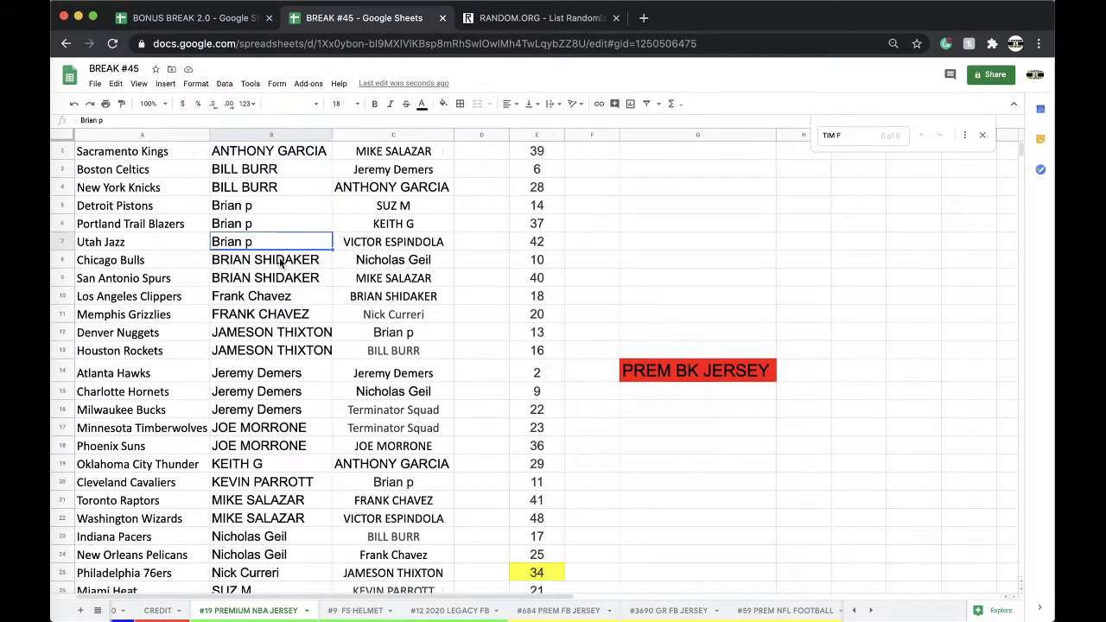
pyautogui.click(277, 298)
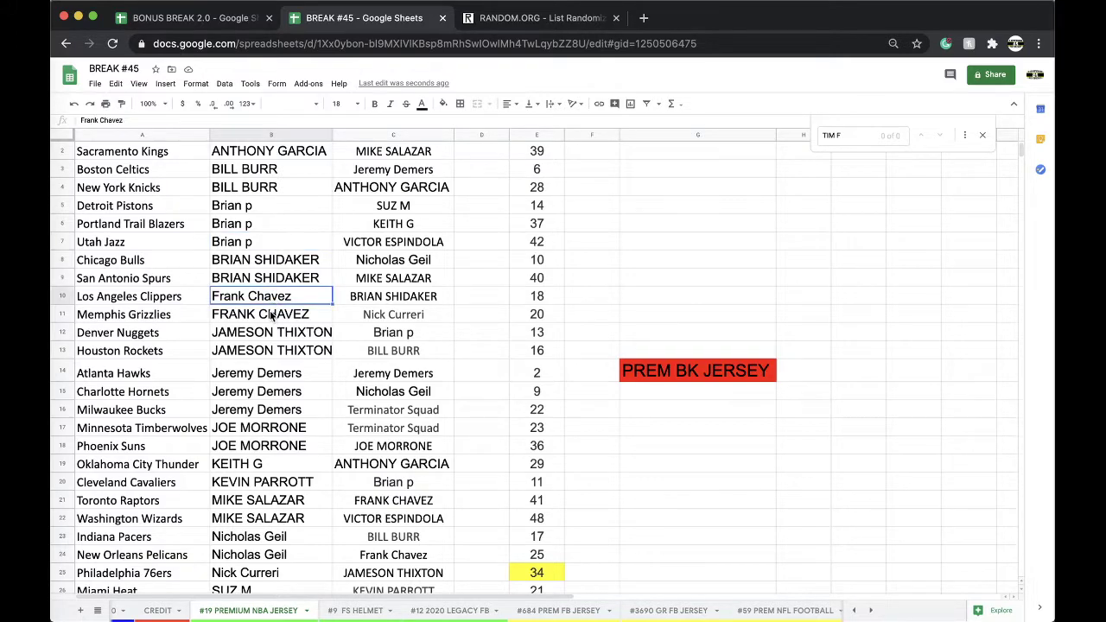
pyautogui.click(270, 316)
pyautogui.hotkey('ctrl', 'c')
pyautogui.click(252, 297)
pyautogui.hotkey('ctrl', 'v')
pyautogui.click(266, 335)
# Step: Scroll down column B checking buyers in B20, B23 and the 76ers, Heat and Mavericks rows
pyautogui.scroll(-2, 304, 275)
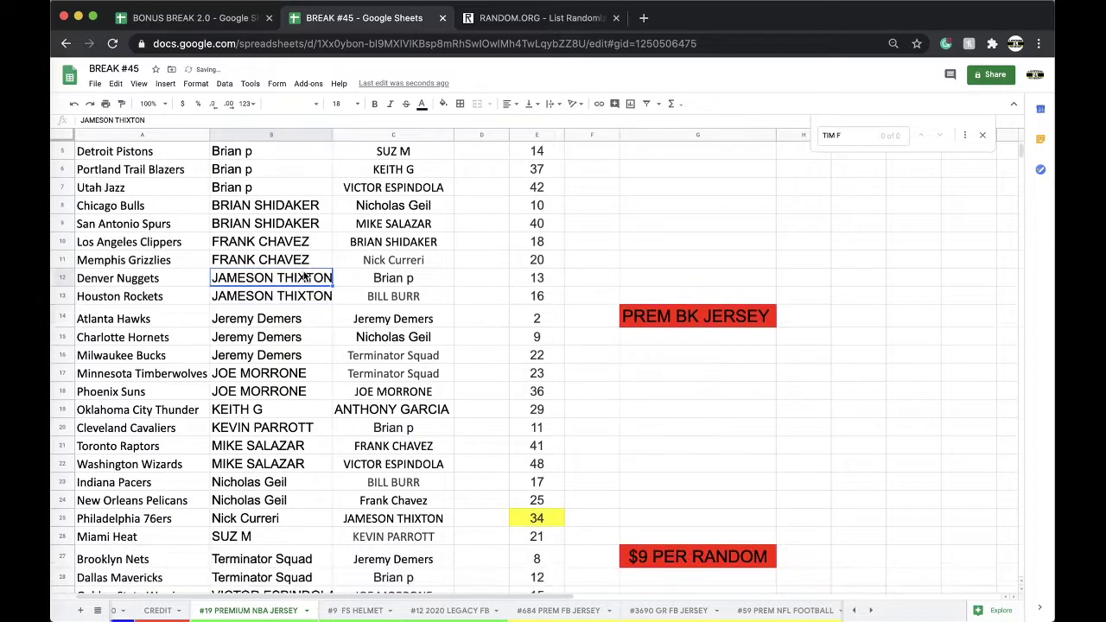
pyautogui.scroll(-1, 294, 298)
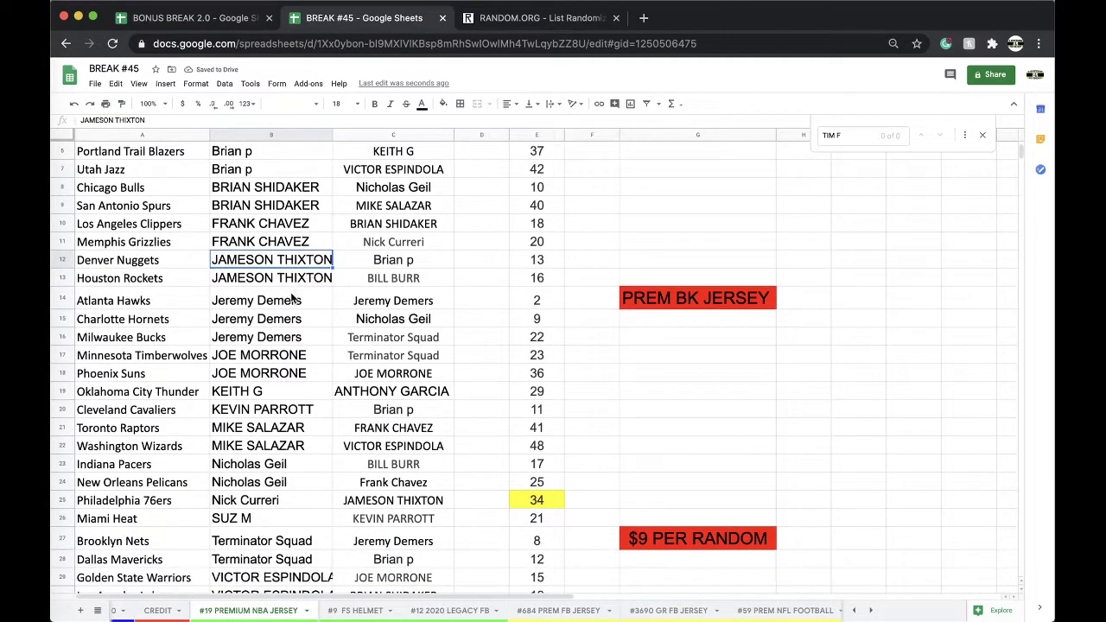
pyautogui.scroll(-1, 283, 313)
pyautogui.scroll(-1, 283, 309)
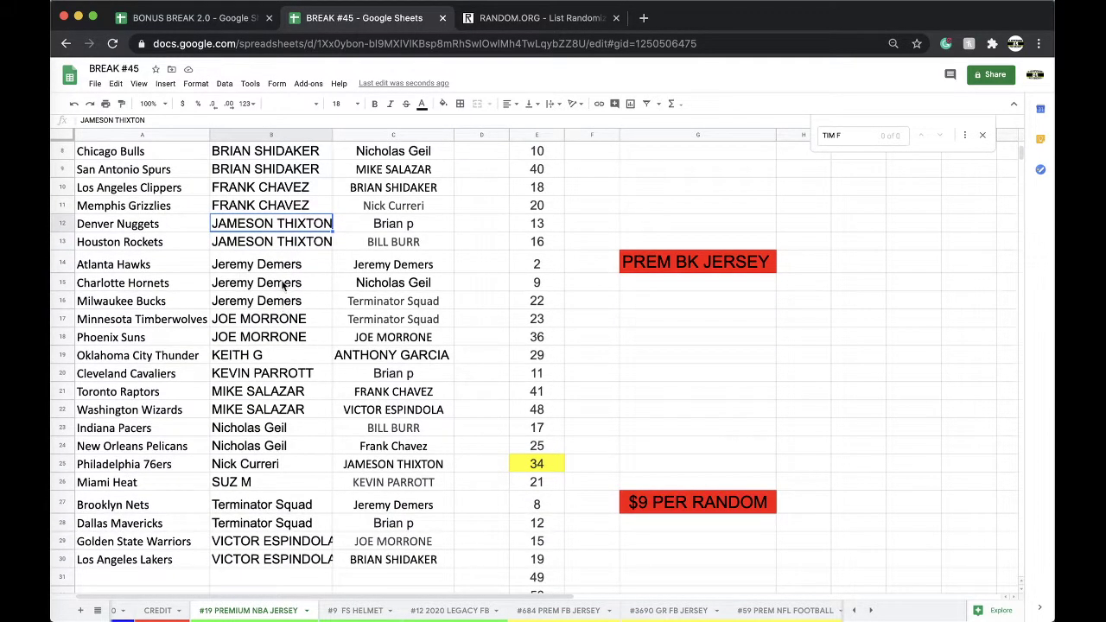
pyautogui.scroll(-2, 281, 290)
pyautogui.scroll(-1, 280, 271)
pyautogui.click(278, 321)
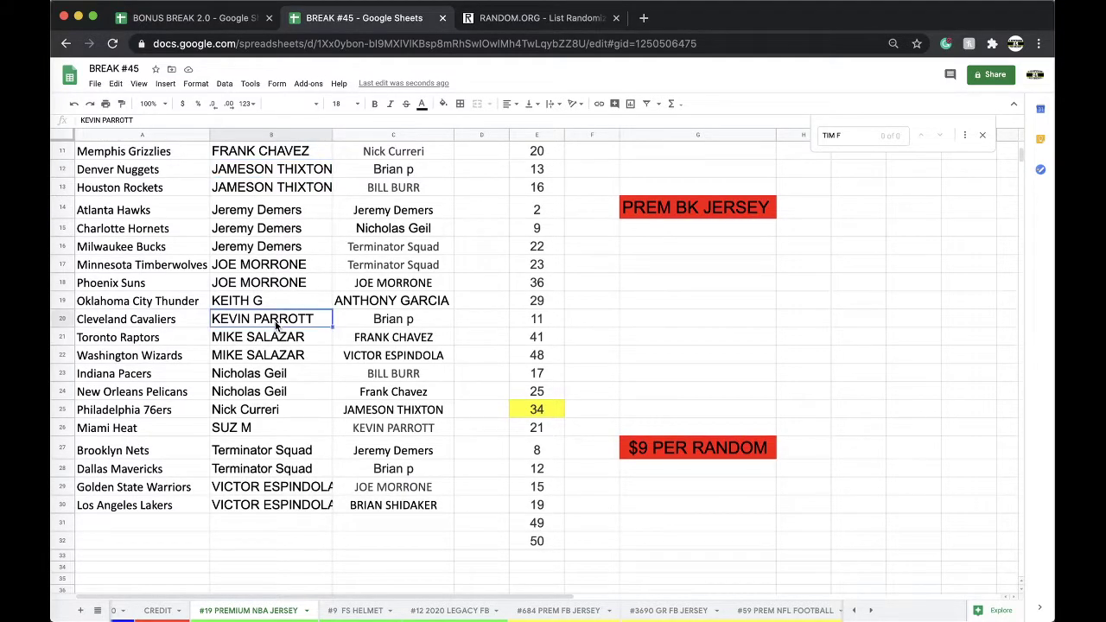
pyautogui.scroll(-1, 277, 309)
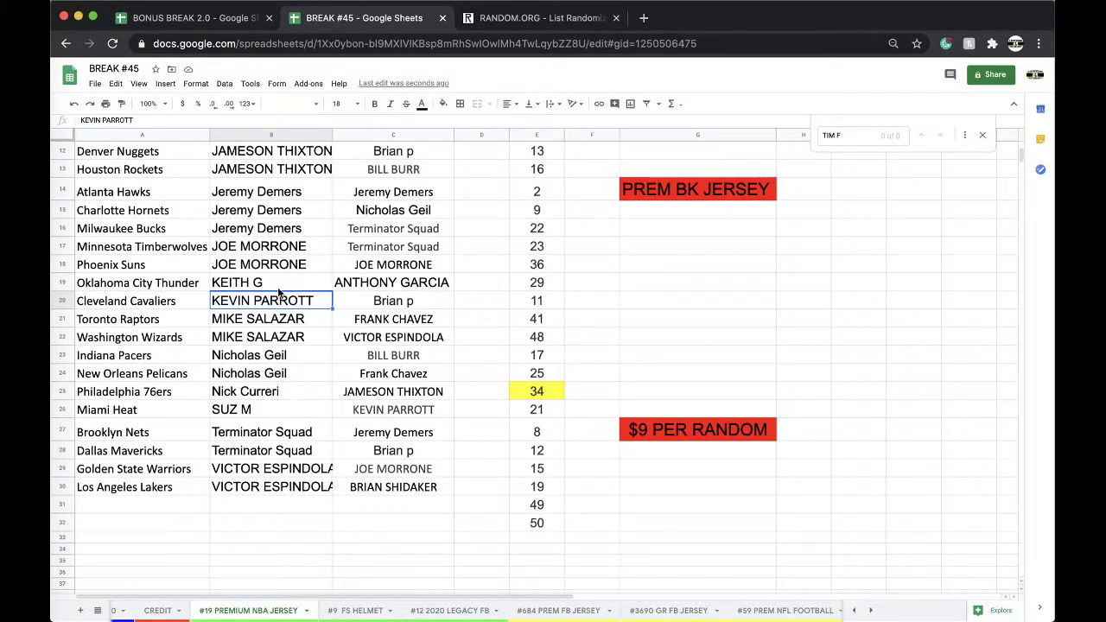
pyautogui.scroll(-1, 278, 294)
pyautogui.click(269, 341)
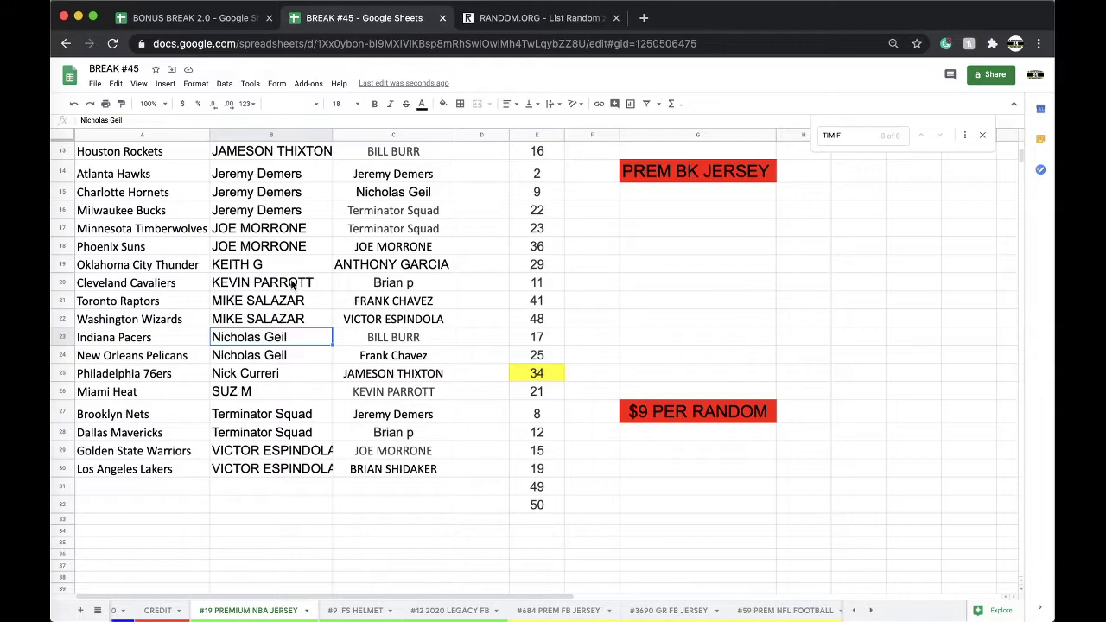
pyautogui.scroll(-1, 285, 285)
pyautogui.click(271, 357)
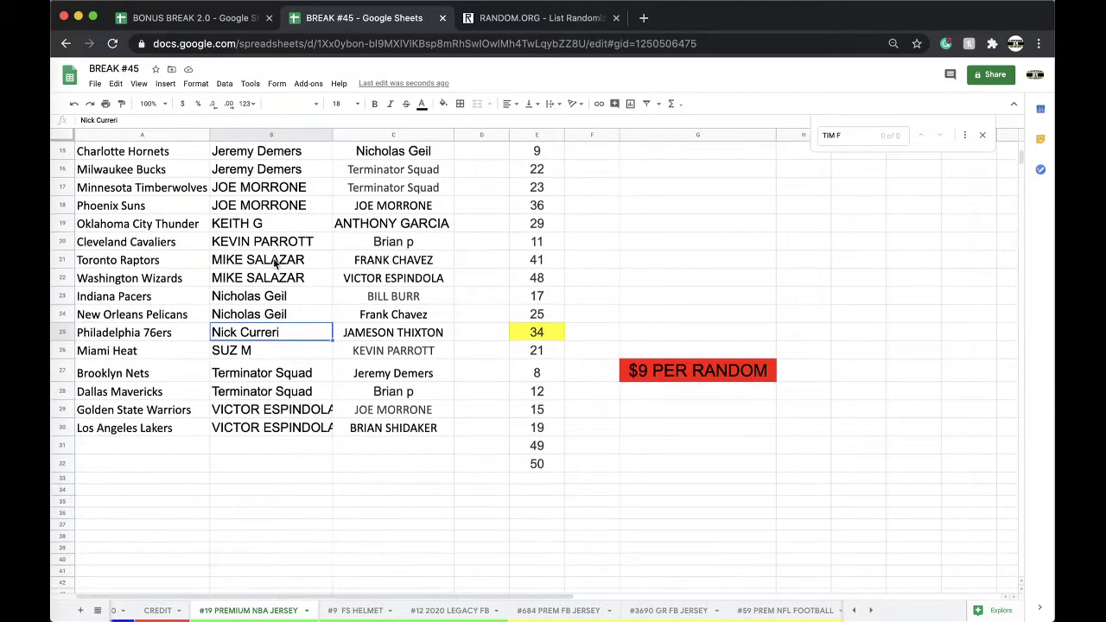
pyautogui.click(272, 362)
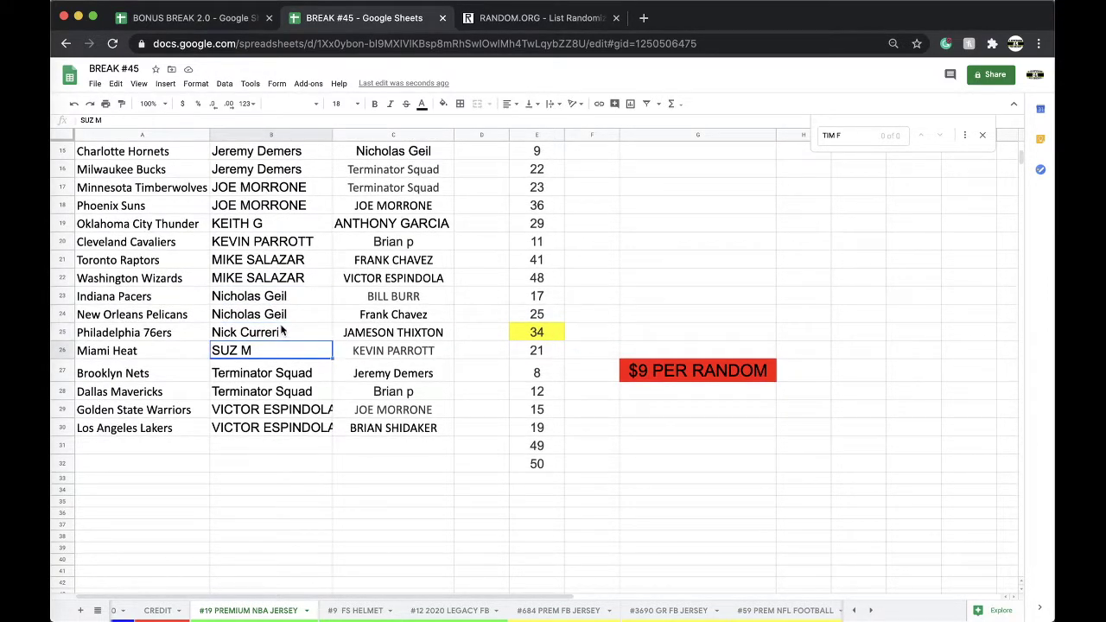
pyautogui.click(275, 392)
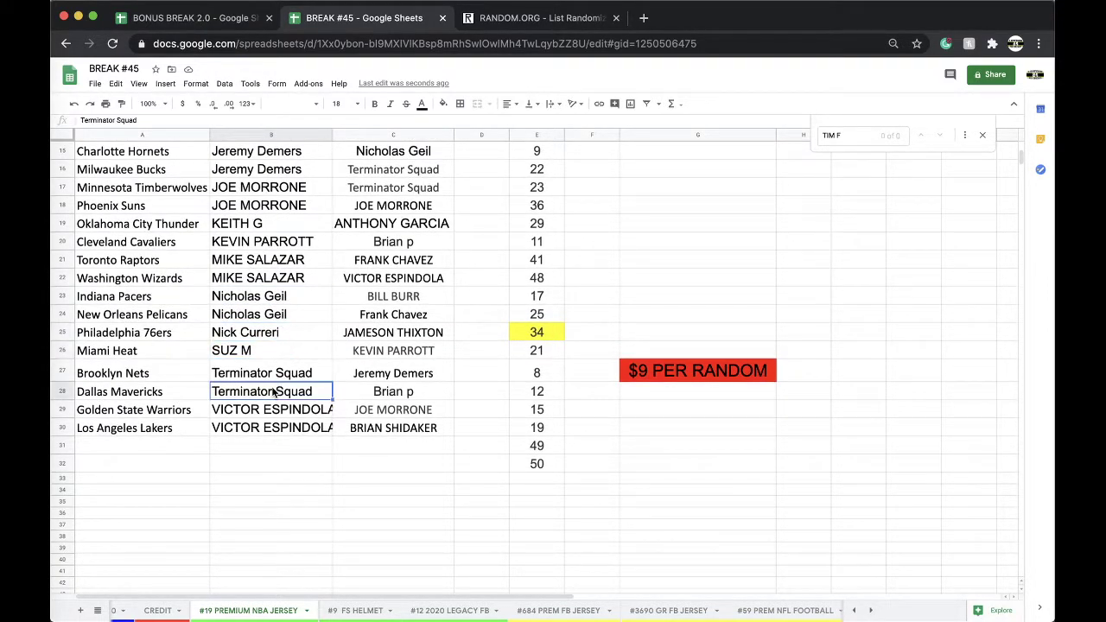
# Step: Auto-fit column B on #19 so the longest buyer names show in full
pyautogui.doubleClick(333, 136)
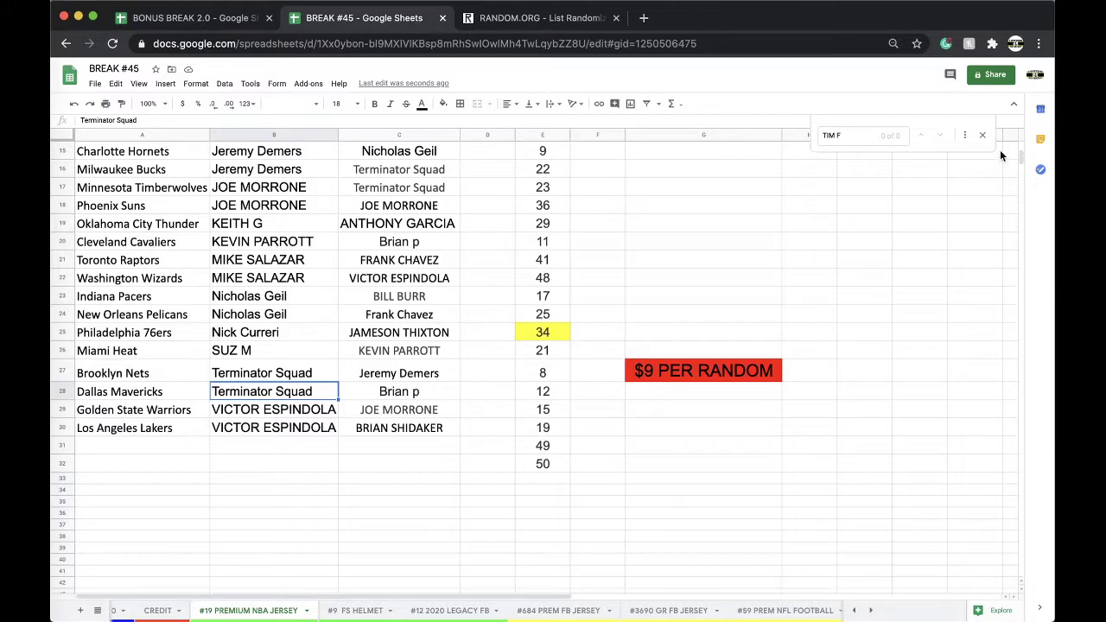
# Step: On #684, give the Minnesota Vikings and New England Patriots rows a buyer's name filled yellow
pyautogui.click(559, 610)
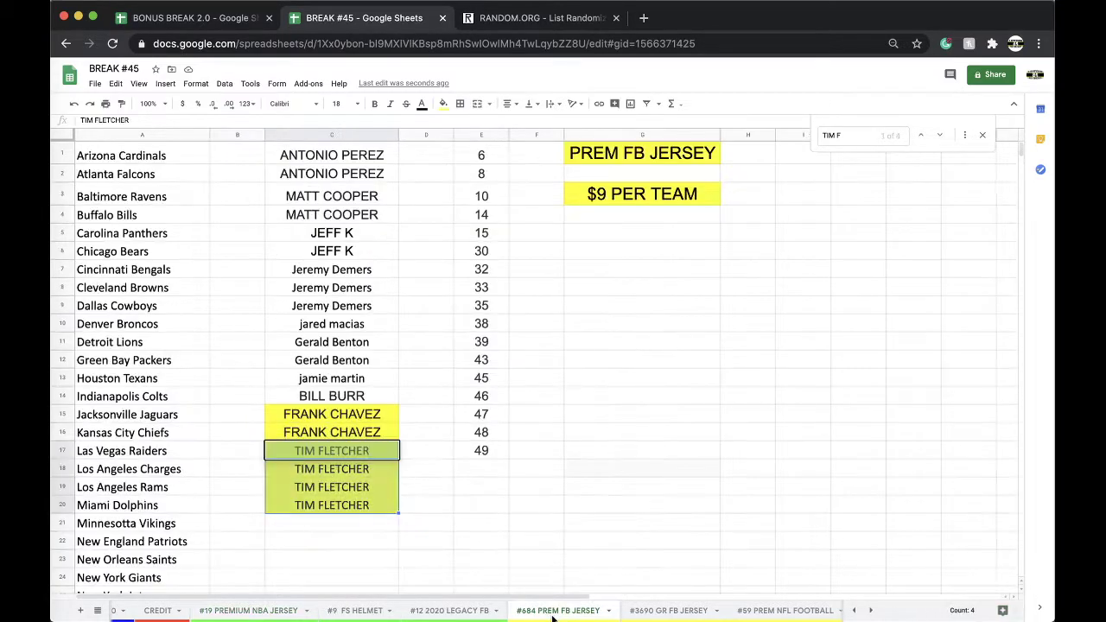
pyautogui.scroll(-2, 361, 495)
pyautogui.scroll(-2, 361, 495)
pyautogui.click(328, 351)
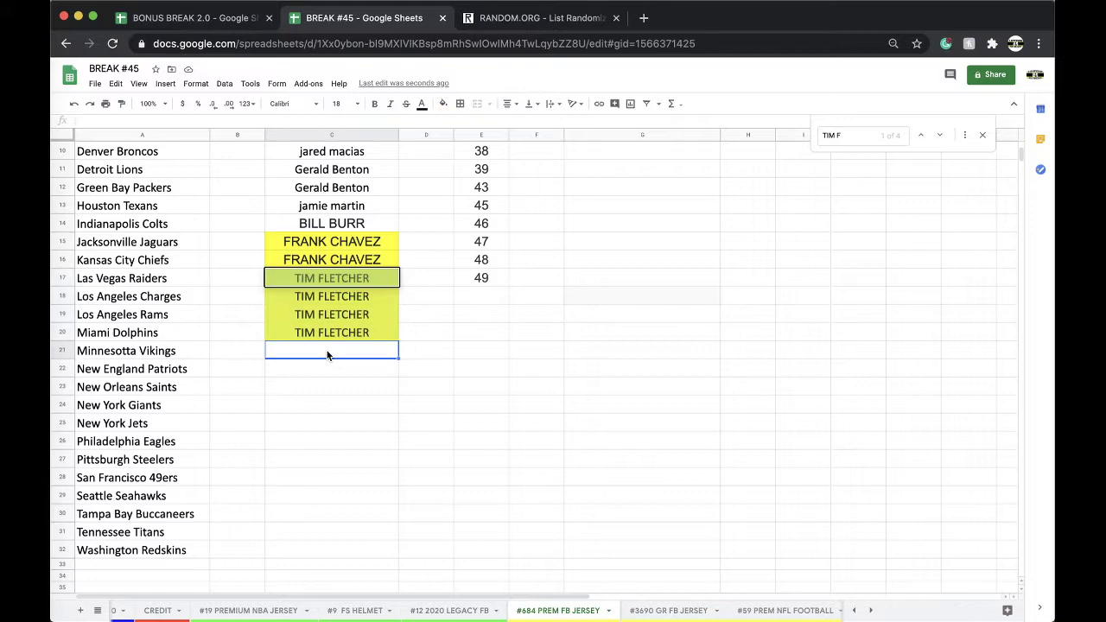
pyautogui.write('BOB K')
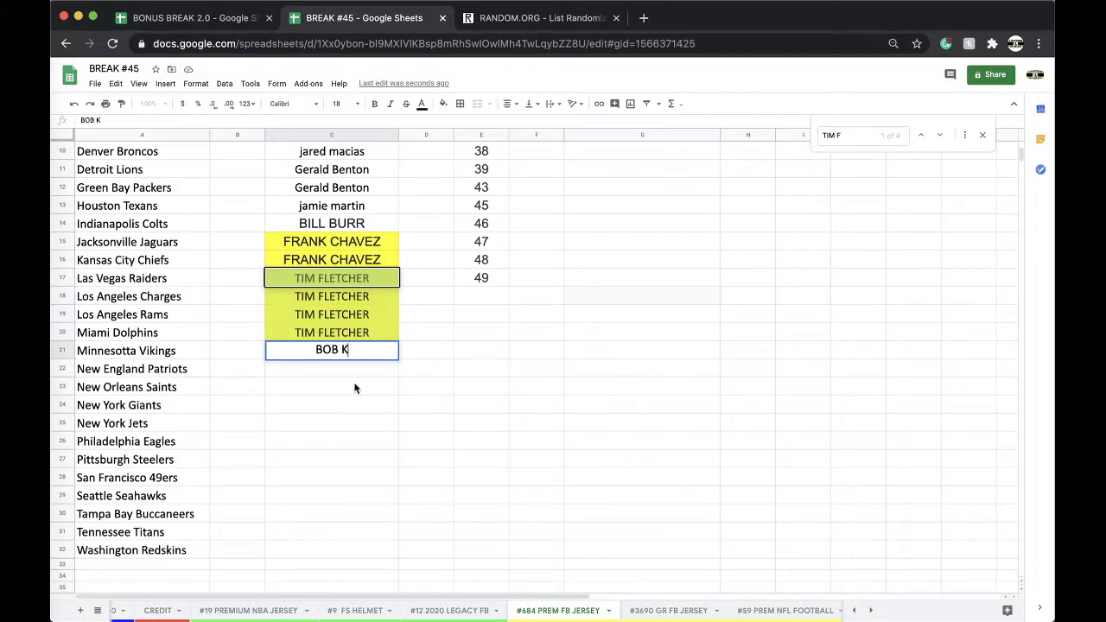
pyautogui.click(357, 389)
pyautogui.click(337, 358)
pyautogui.moveTo(398, 360); pyautogui.dragTo(398, 378)
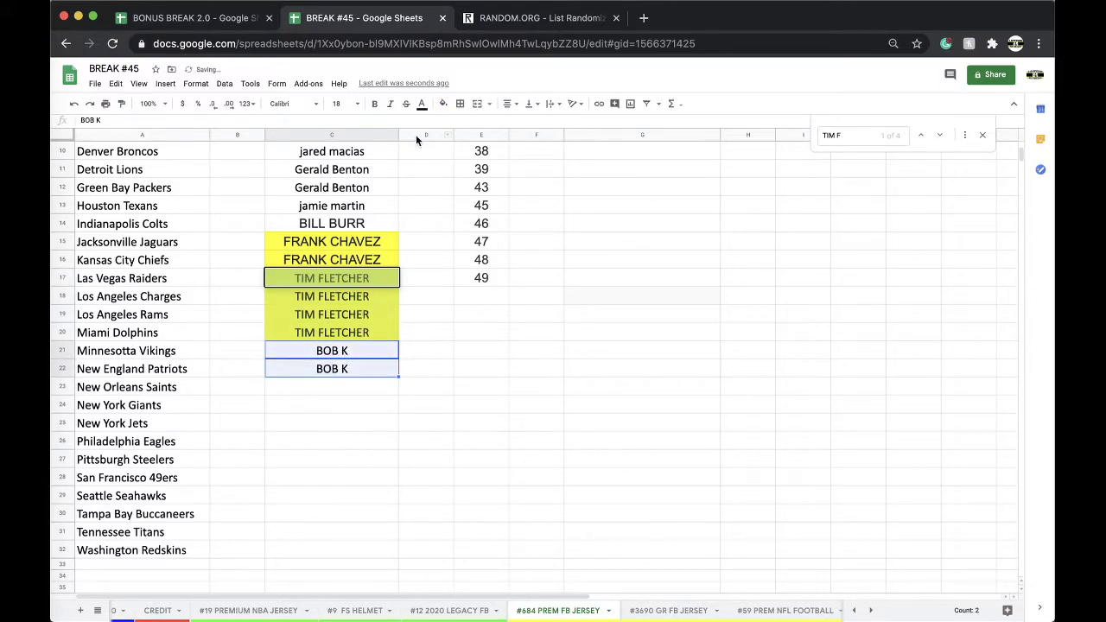
pyautogui.click(442, 103)
pyautogui.click(482, 152)
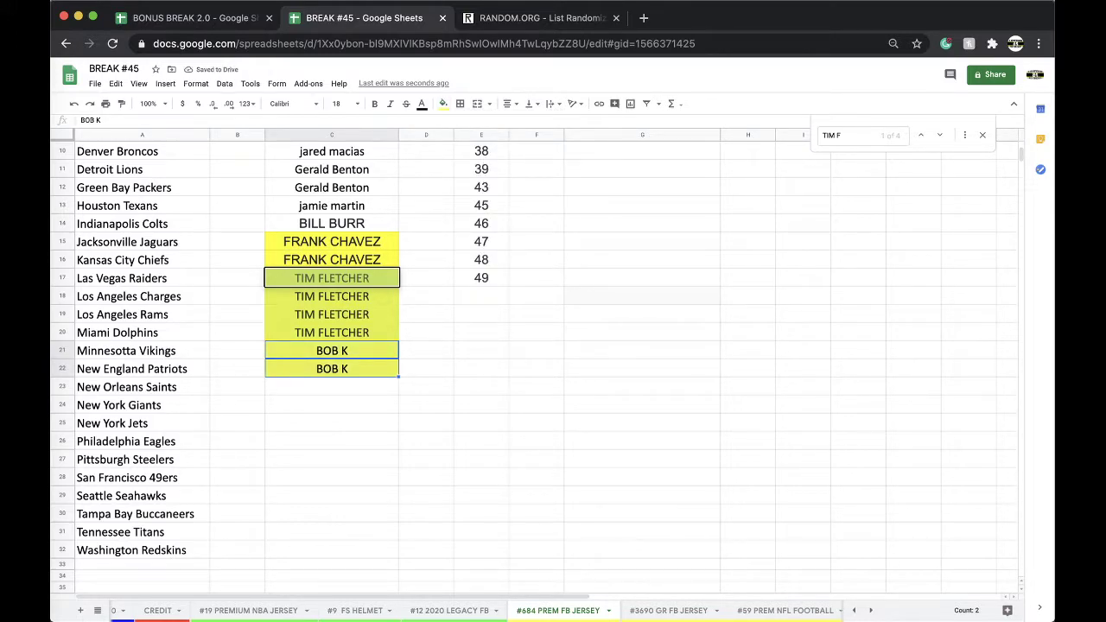
# Step: Put a second buyer's name in the five rows from New Orleans Saints to Pittsburgh Steelers, filled yellow
pyautogui.click(389, 387)
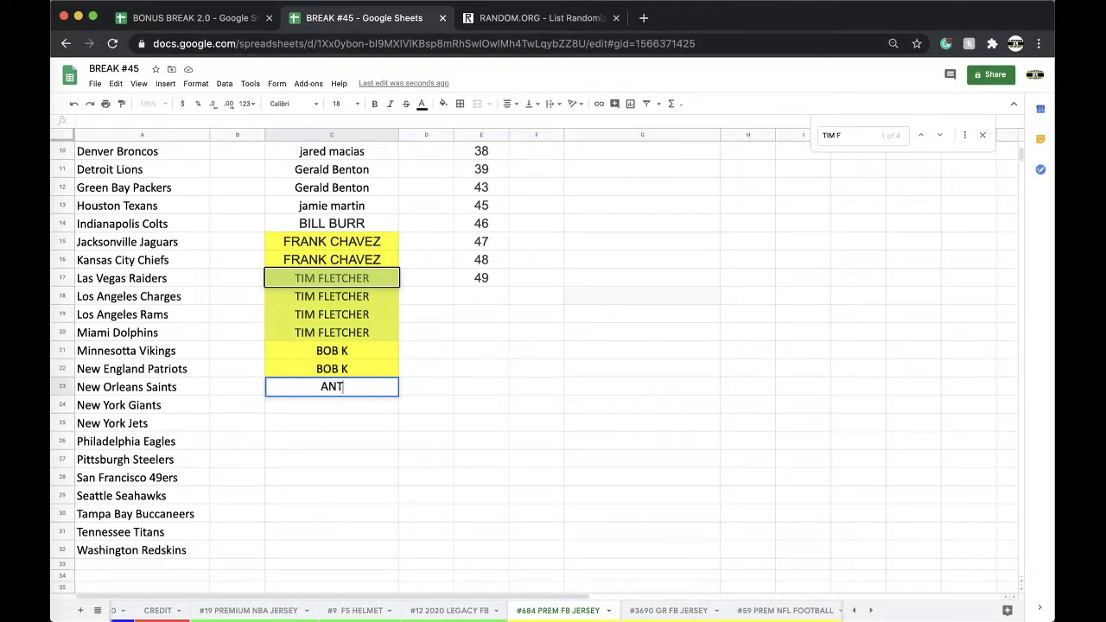
pyautogui.click(366, 423)
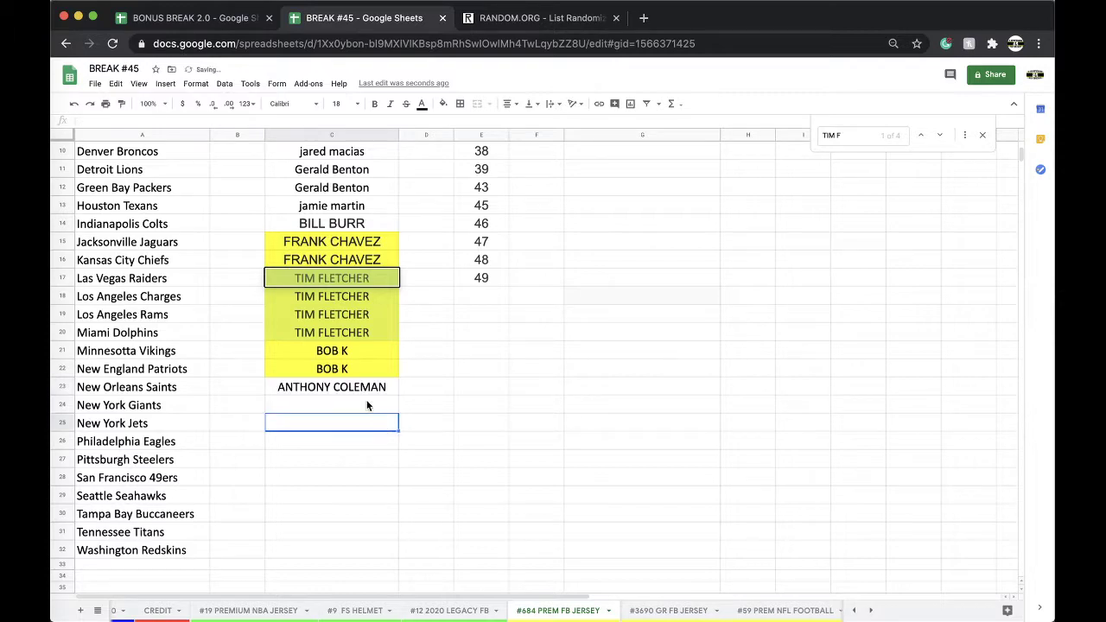
pyautogui.click(356, 392)
pyautogui.hotkey('ctrl', 'c')
pyautogui.press('Down')
pyautogui.hotkey('ctrl', 'v')
pyautogui.press('Down')
pyautogui.hotkey('ctrl', 'v')
pyautogui.press('Down')
pyautogui.hotkey('ctrl', 'v')
pyautogui.press('Down')
pyautogui.hotkey('ctrl', 'v')
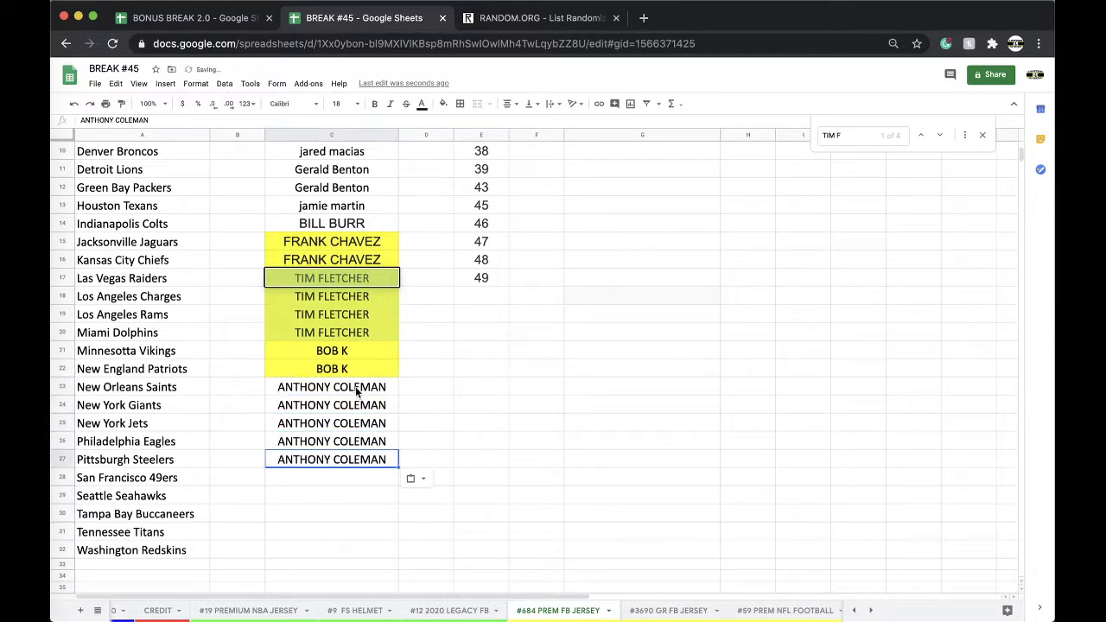
pyautogui.moveTo(356, 392); pyautogui.dragTo(345, 460)
pyautogui.click(444, 104)
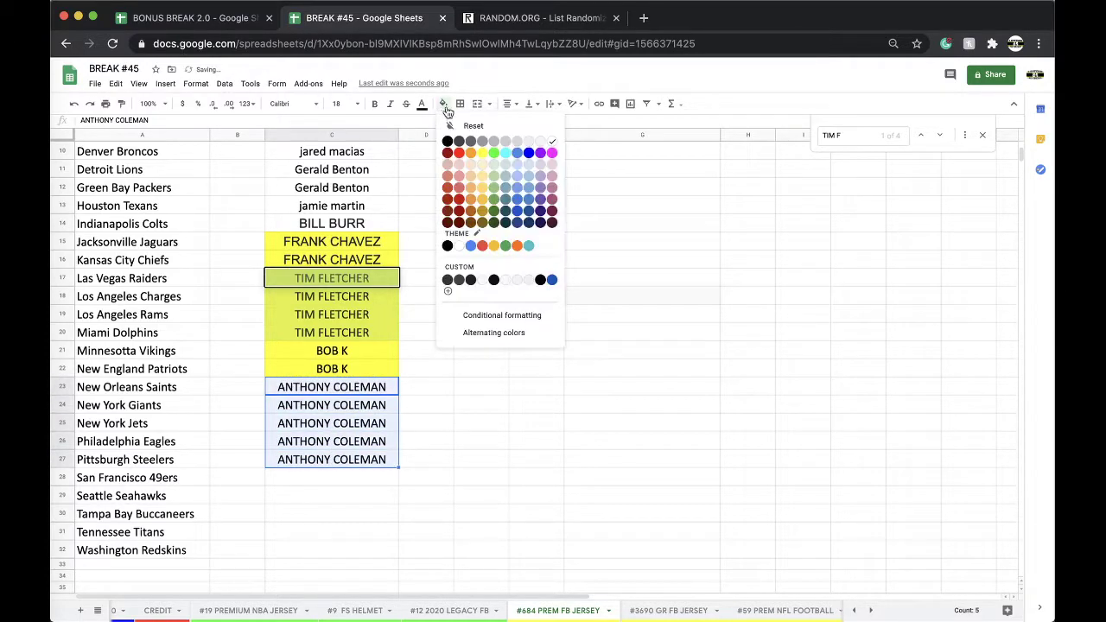
pyautogui.click(482, 152)
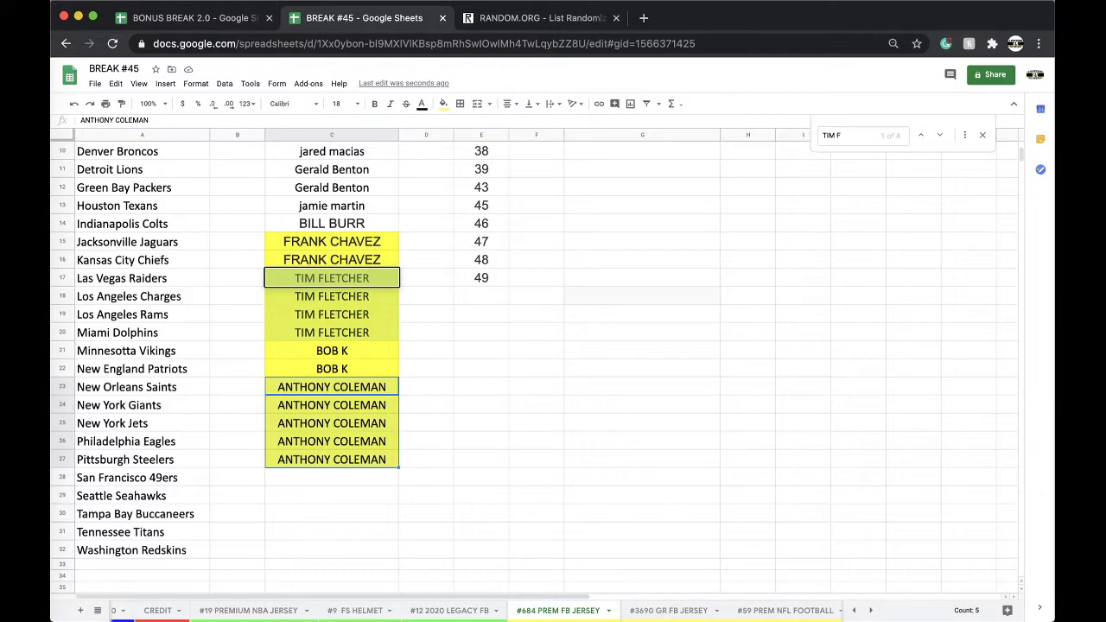
# Step: Enter a third buyer's name for the San Francisco 49ers in yellow, then return to #19
pyautogui.click(318, 475)
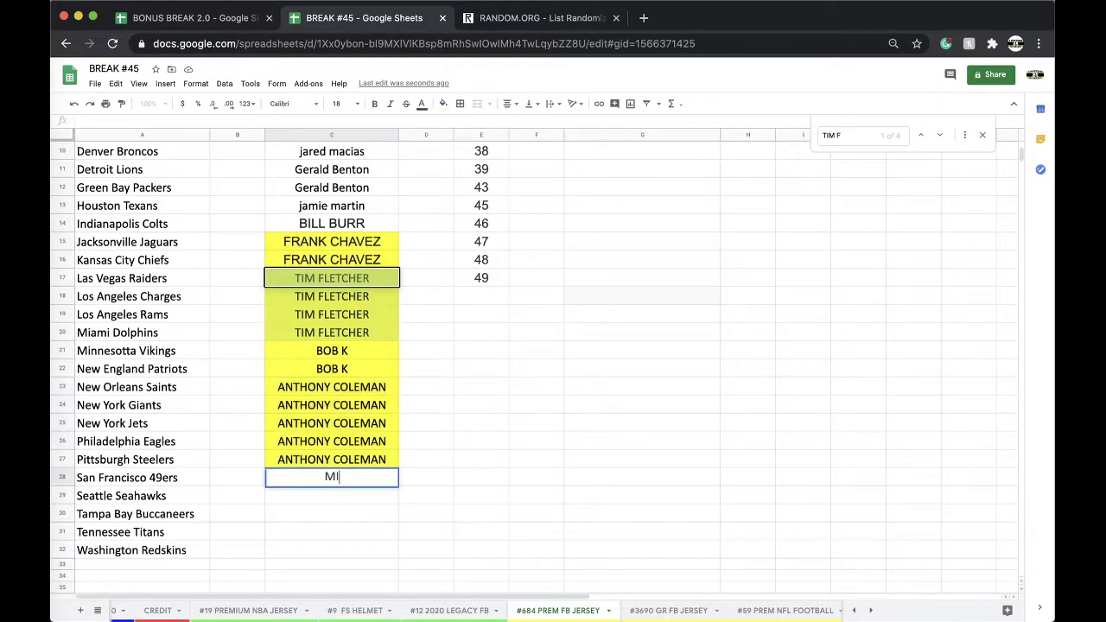
pyautogui.click(443, 104)
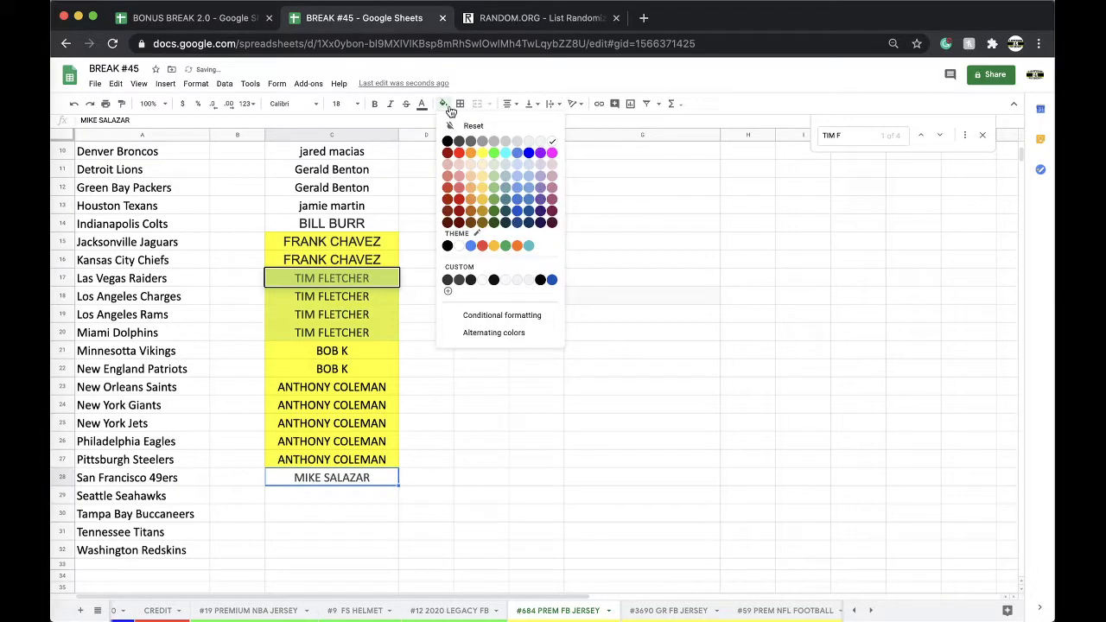
pyautogui.click(482, 153)
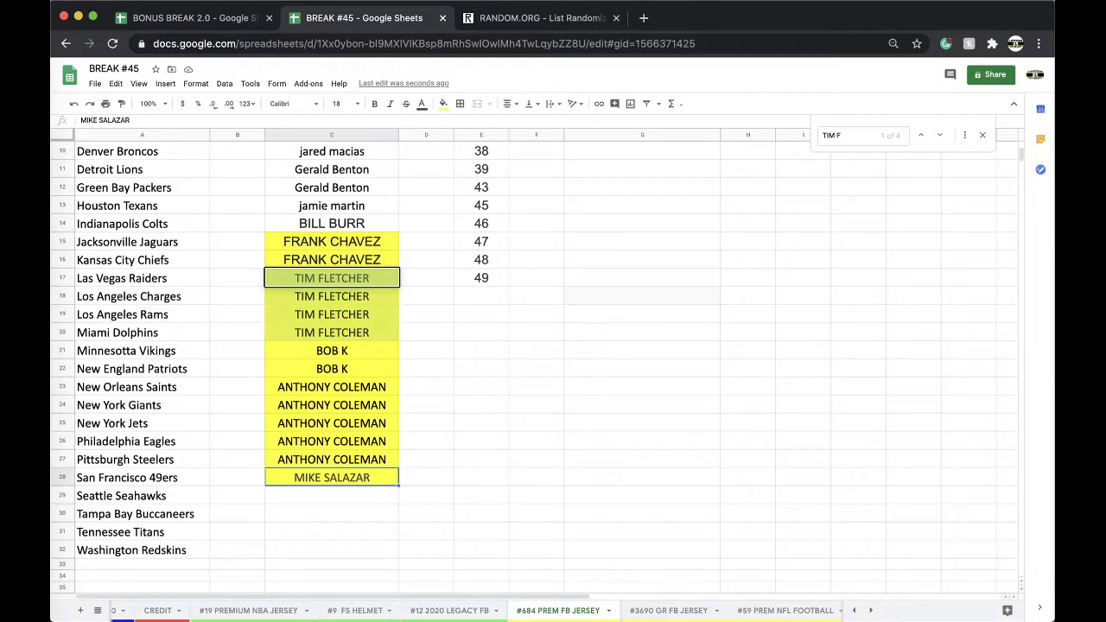
pyautogui.click(288, 610)
# Step: Select column A and sort the whole sheet A→Z by team name
pyautogui.scroll(3, 371, 486)
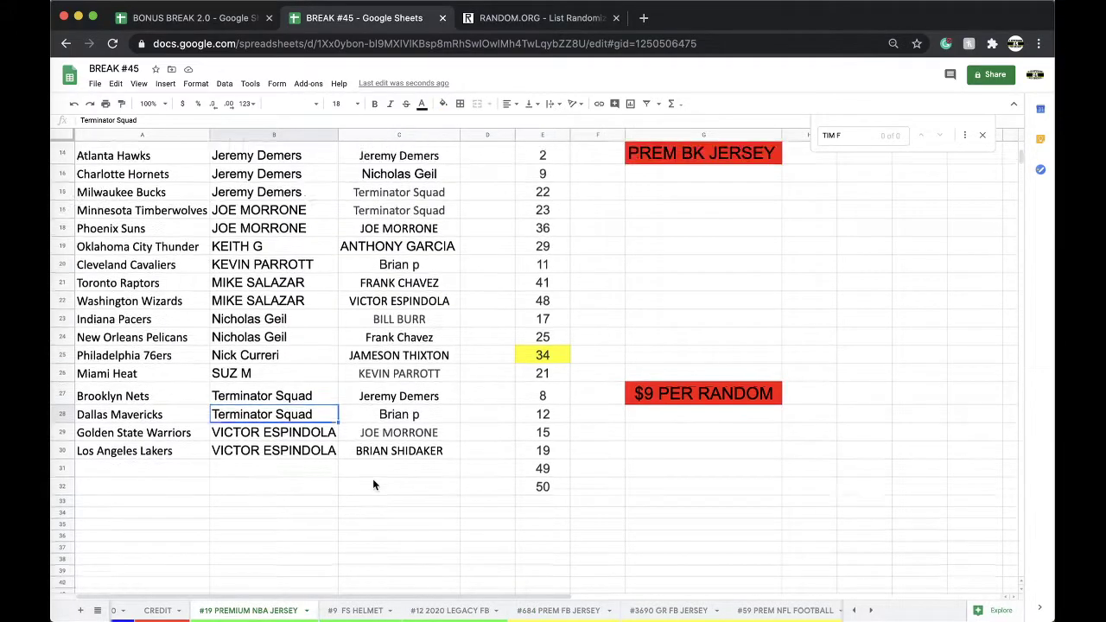
pyautogui.scroll(4, 373, 486)
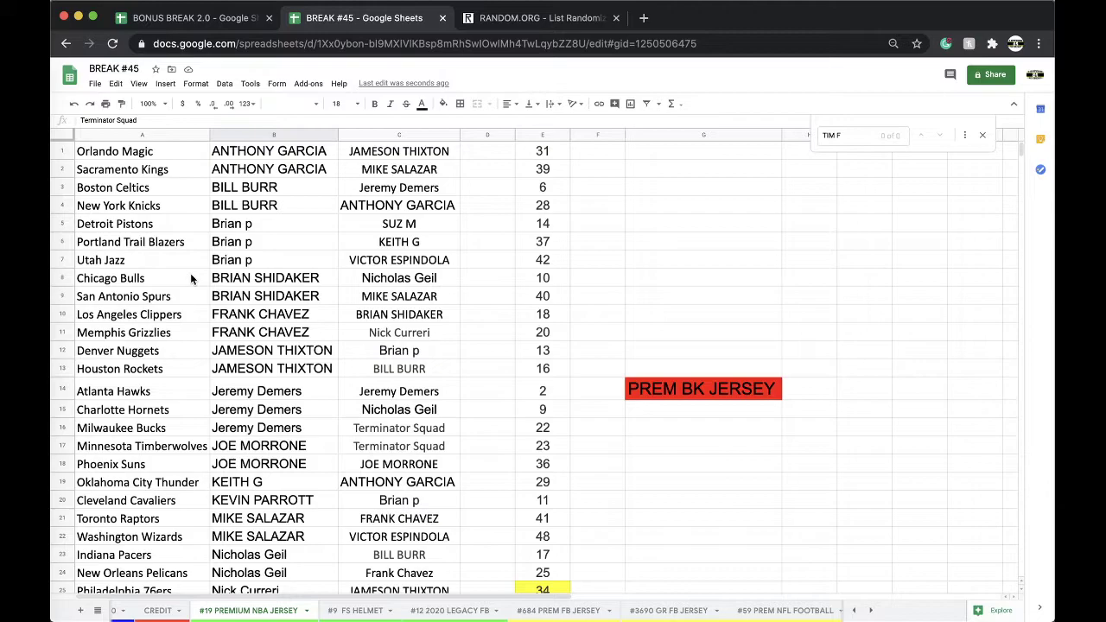
pyautogui.click(143, 135)
pyautogui.click(224, 83)
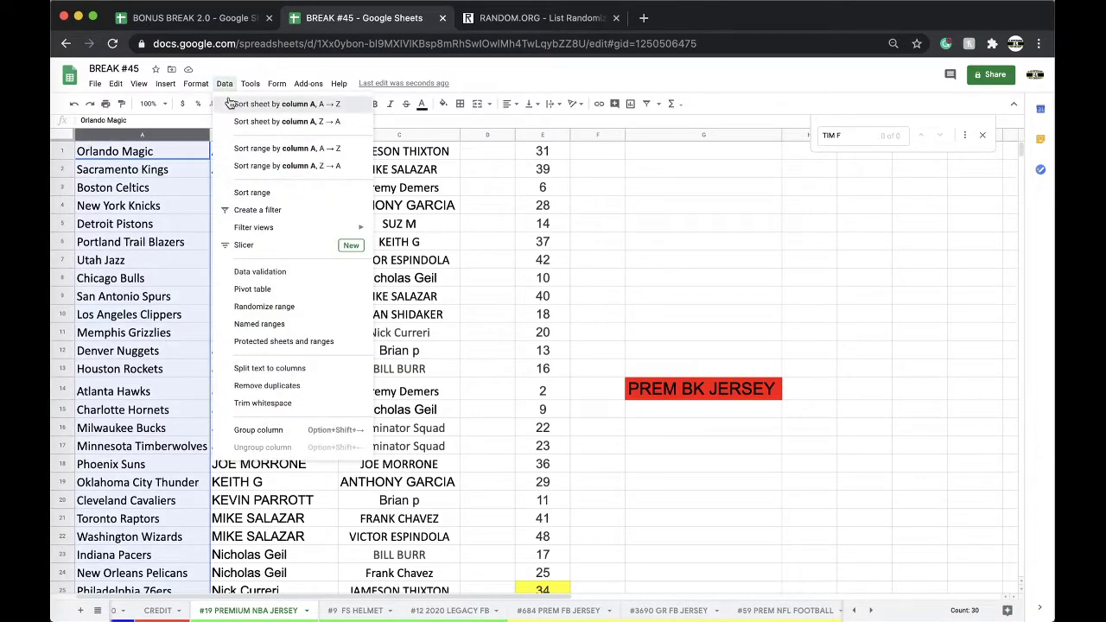
pyautogui.click(302, 103)
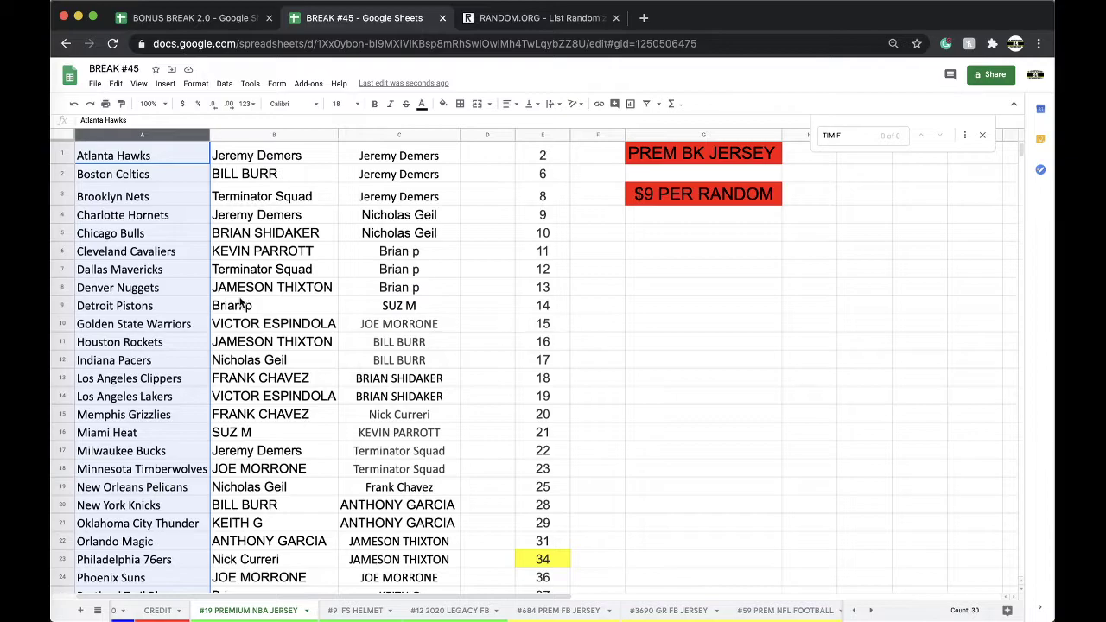
# Step: Review the sorted team list, peek at another team sheet, then return to #19 PREMIUM NBA JERSEY
pyautogui.scroll(-3, 304, 232)
pyautogui.scroll(-5, 305, 232)
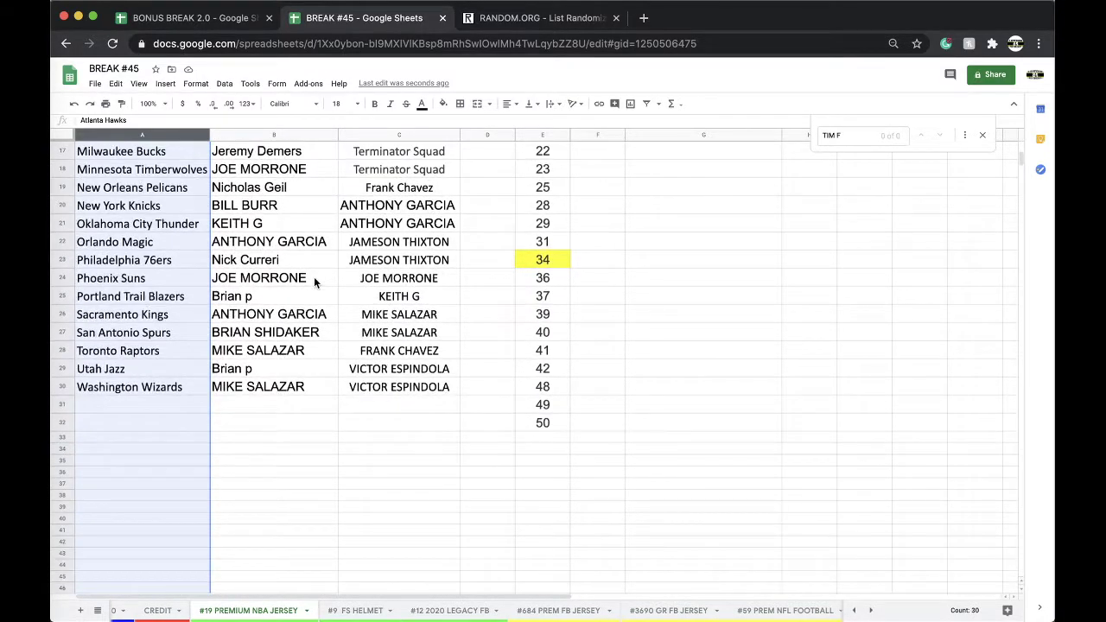
pyautogui.scroll(3, 314, 279)
pyautogui.hscroll(3, 544, 612)
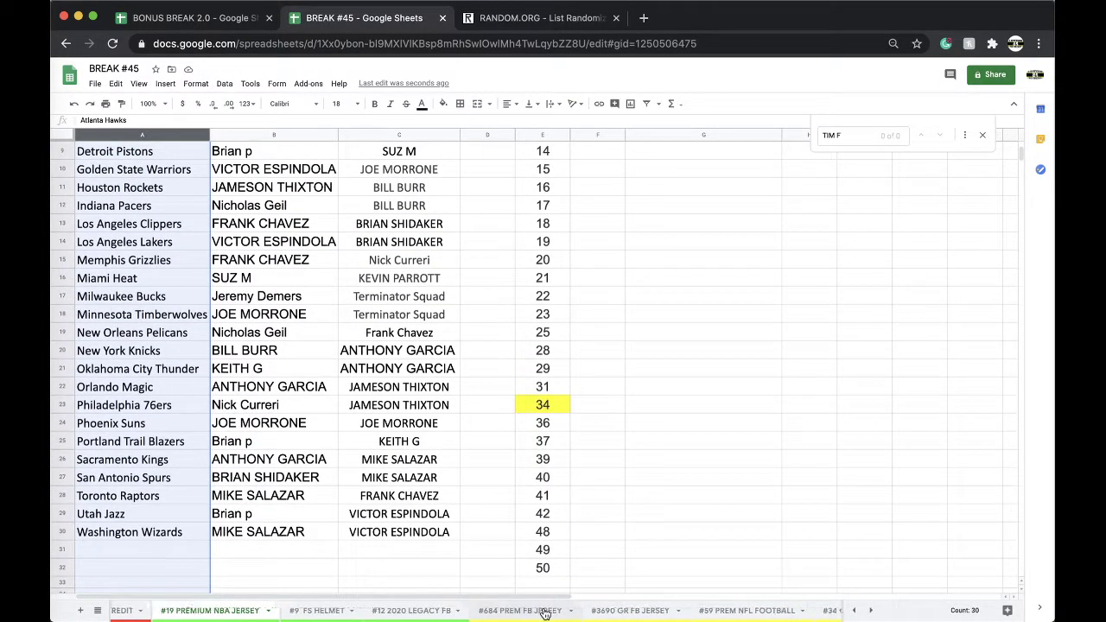
pyautogui.hscroll(5, 609, 611)
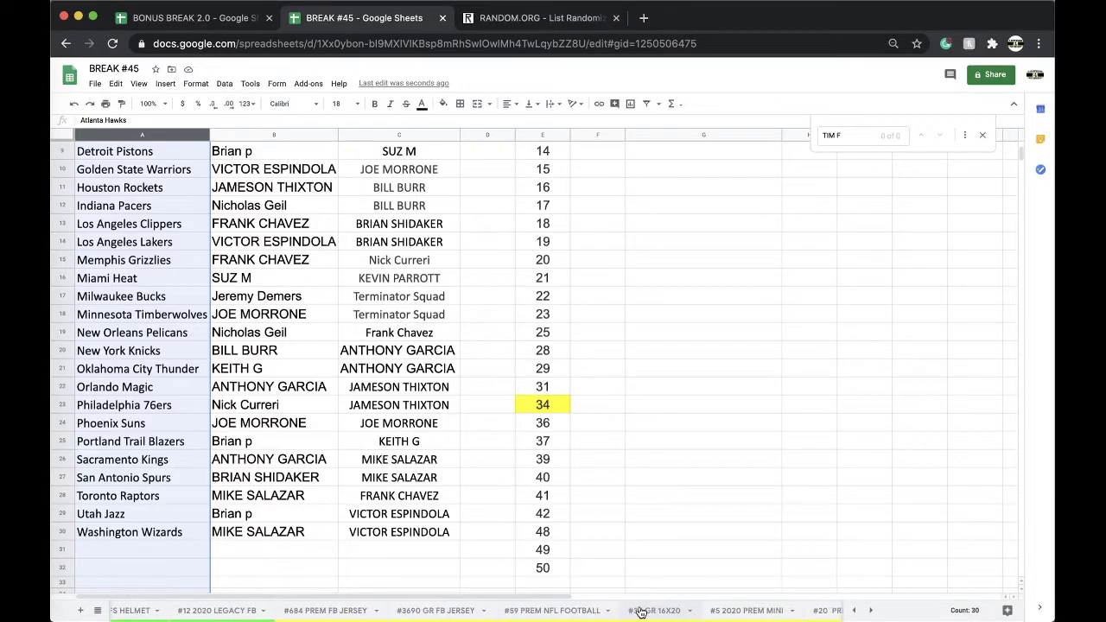
pyautogui.click(641, 611)
pyautogui.hscroll(-10, 596, 615)
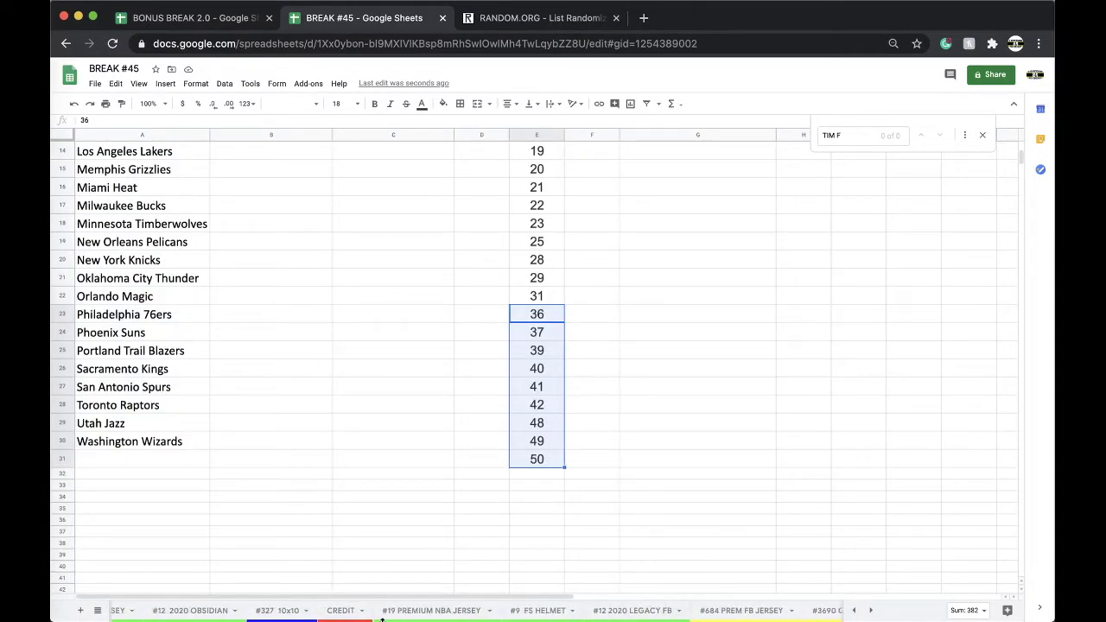
pyautogui.click(405, 615)
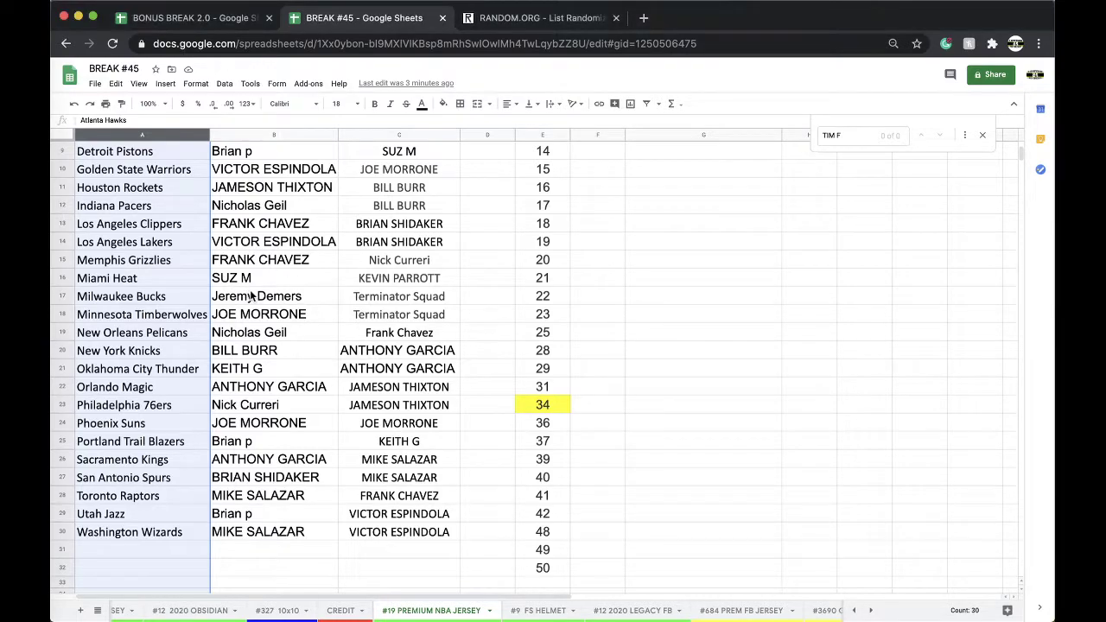
# Step: Fill the Milwaukee Bucks winner's cell B17 orange
pyautogui.click(264, 315)
pyautogui.click(290, 299)
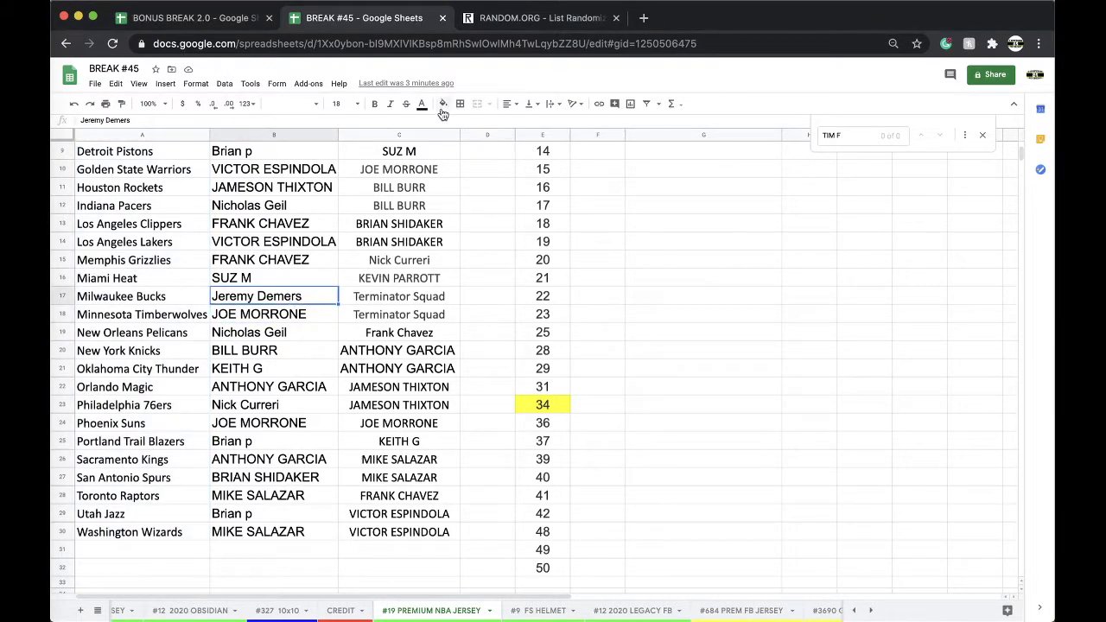
pyautogui.click(442, 104)
pyautogui.click(469, 154)
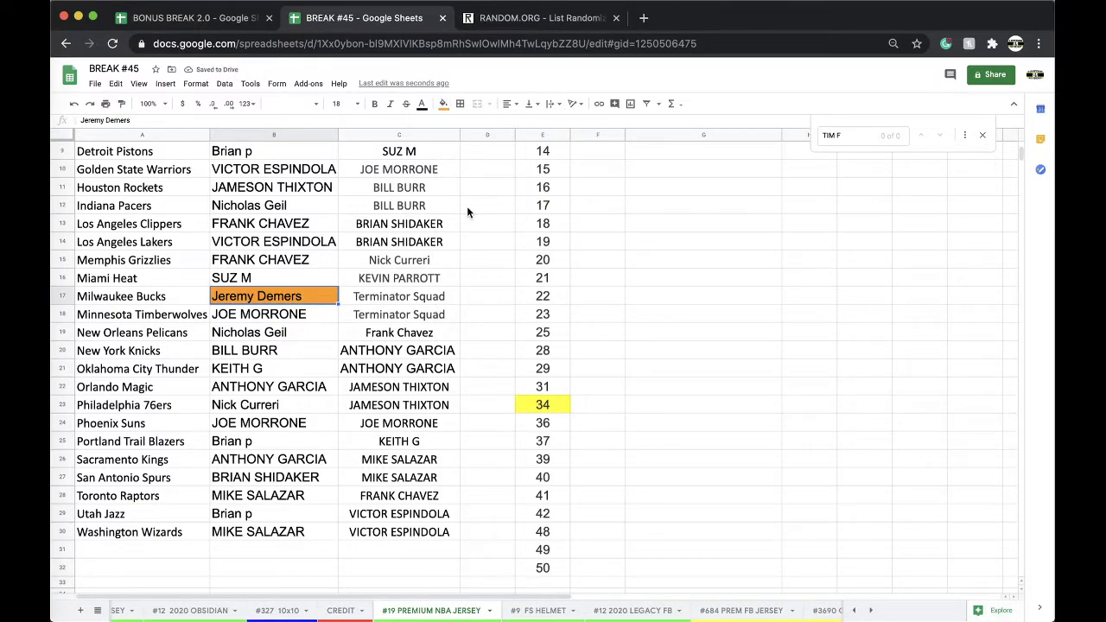
# Step: Copy all the buyer names in column C and go to the RANDOM.ORG list randomizer
pyautogui.scroll(3, 437, 216)
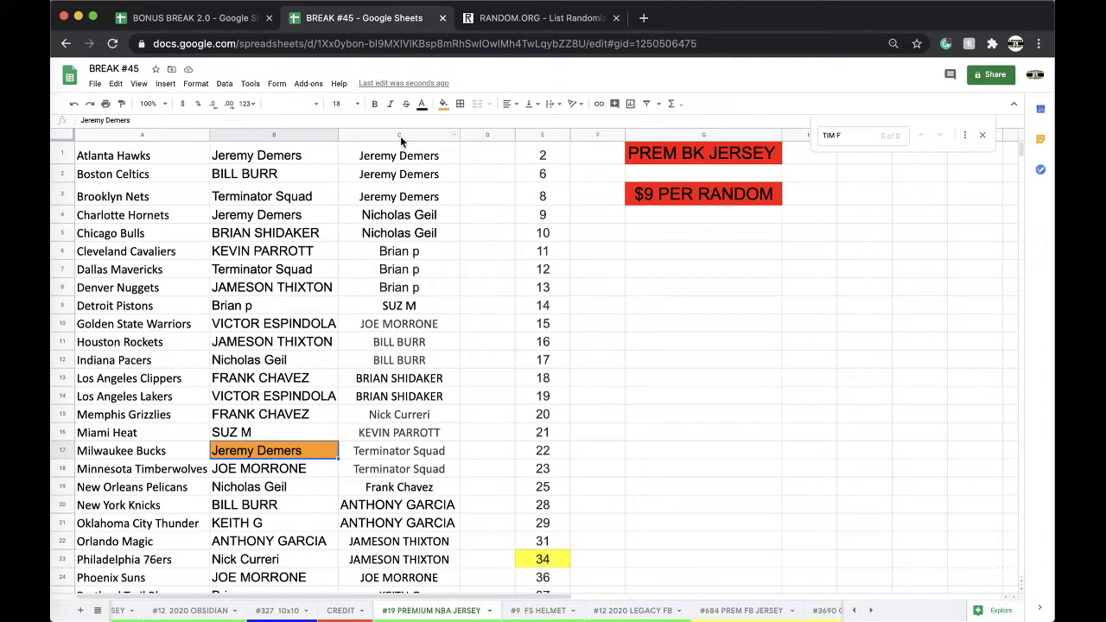
pyautogui.click(398, 136)
pyautogui.hotkey('ctrl', 'c')
pyautogui.scroll(-5, 395, 216)
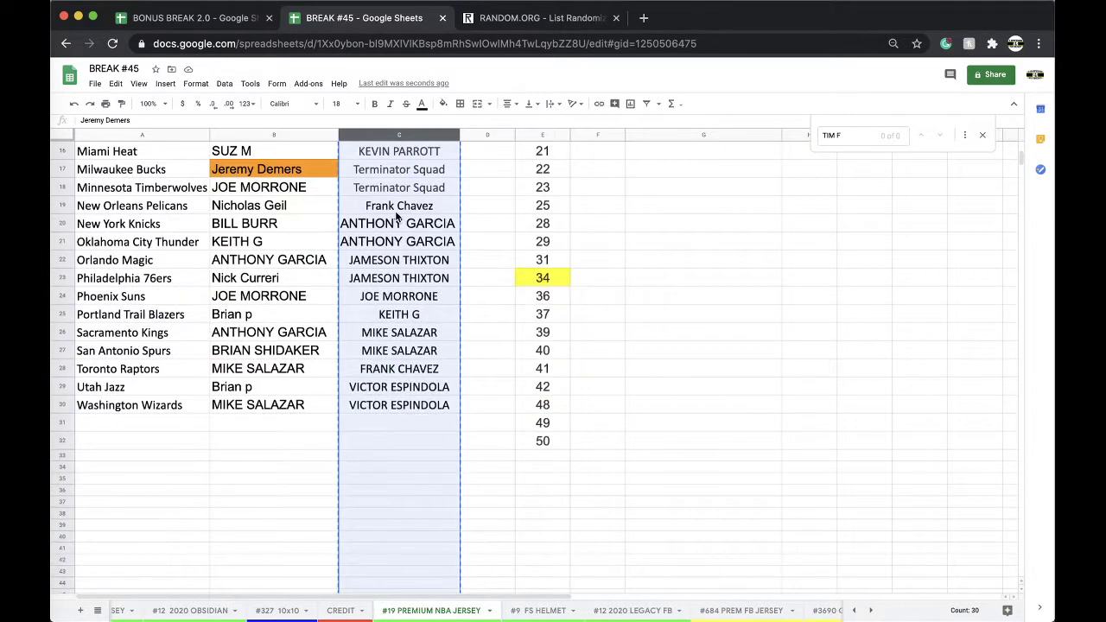
pyautogui.scroll(10, 423, 230)
pyautogui.click(544, 12)
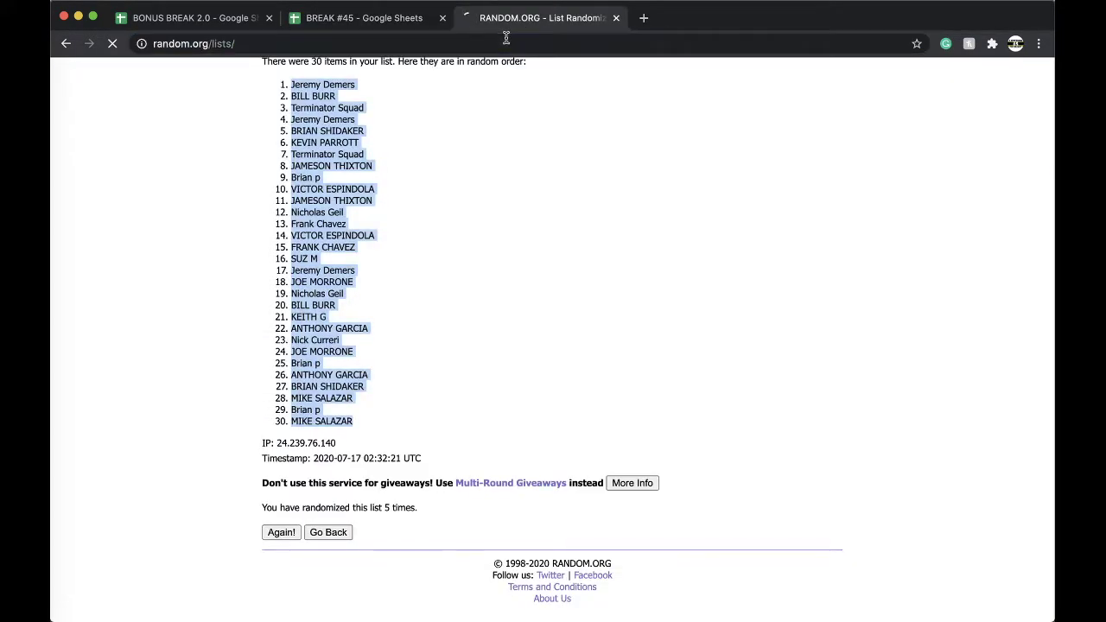
# Step: Paste the 30 copied names into a fresh List Randomizer and shuffle them twice
pyautogui.press('super+r')
pyautogui.click(449, 348)
pyautogui.press('super+v')
pyautogui.click(291, 507)
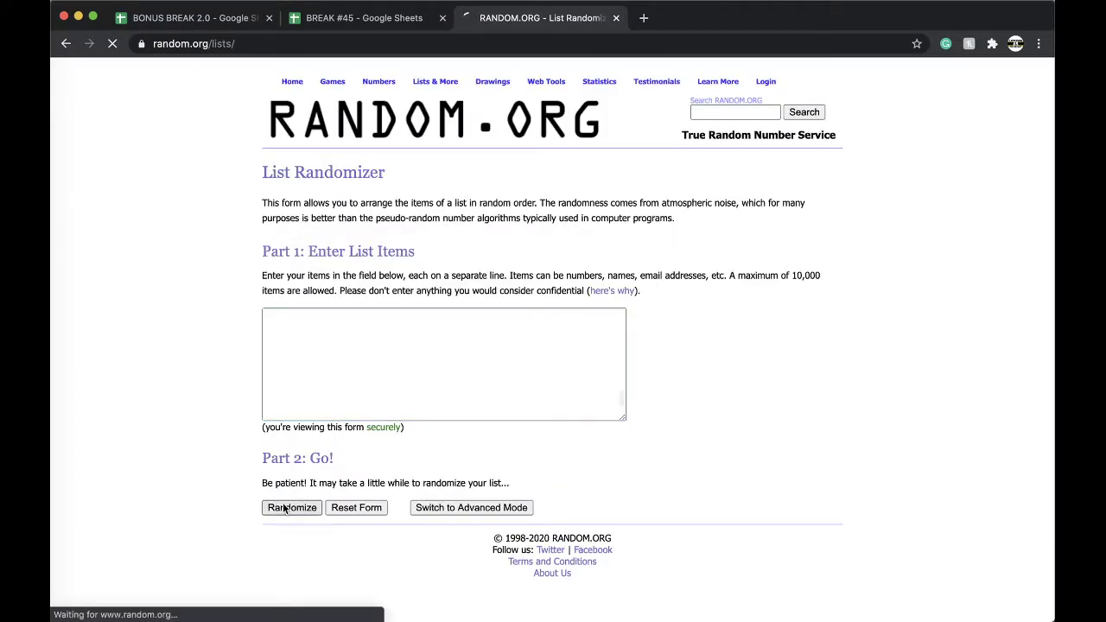
pyautogui.scroll(-3, 292, 499)
pyautogui.click(289, 528)
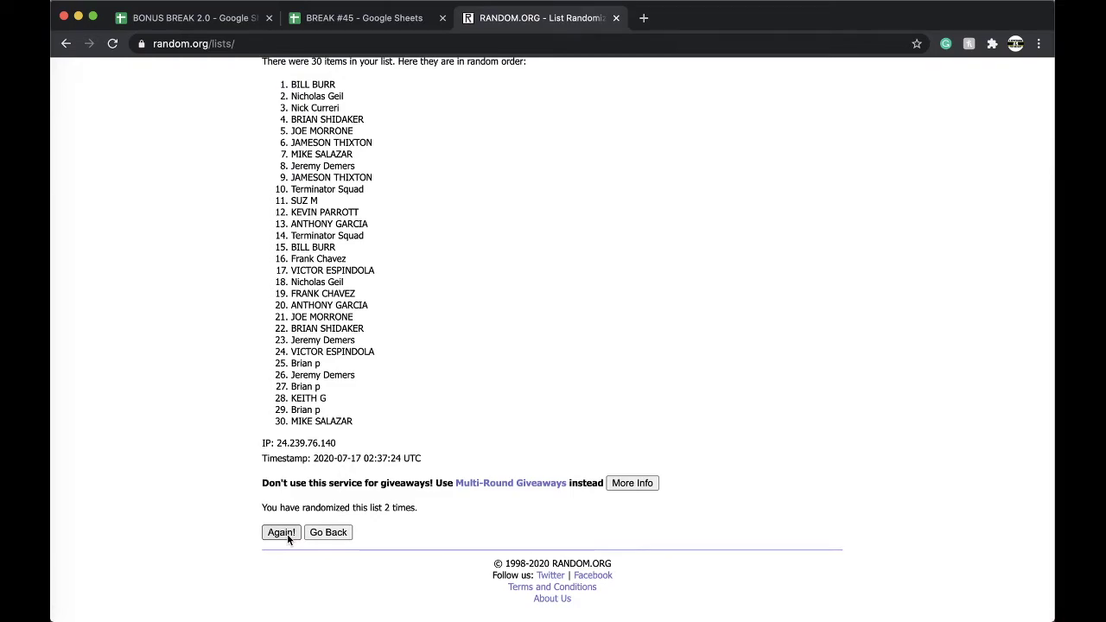
# Step: Shuffle three more times, select the top name, and move the #19 PREMIUM NBA JERSEY tab before #327 10x10
pyautogui.click(282, 532)
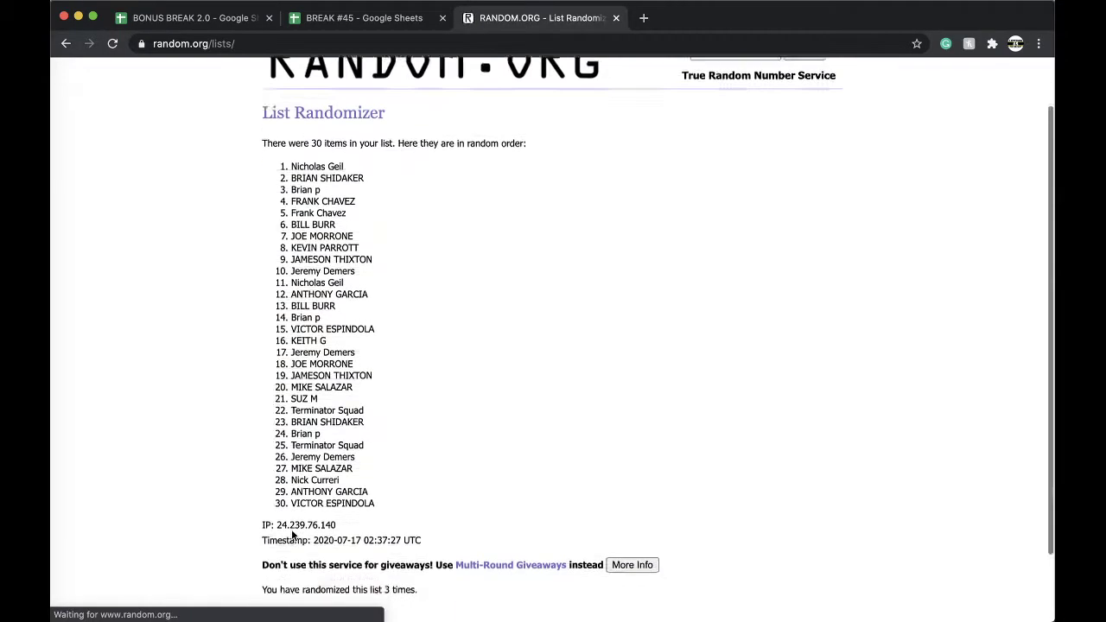
pyautogui.click(283, 531)
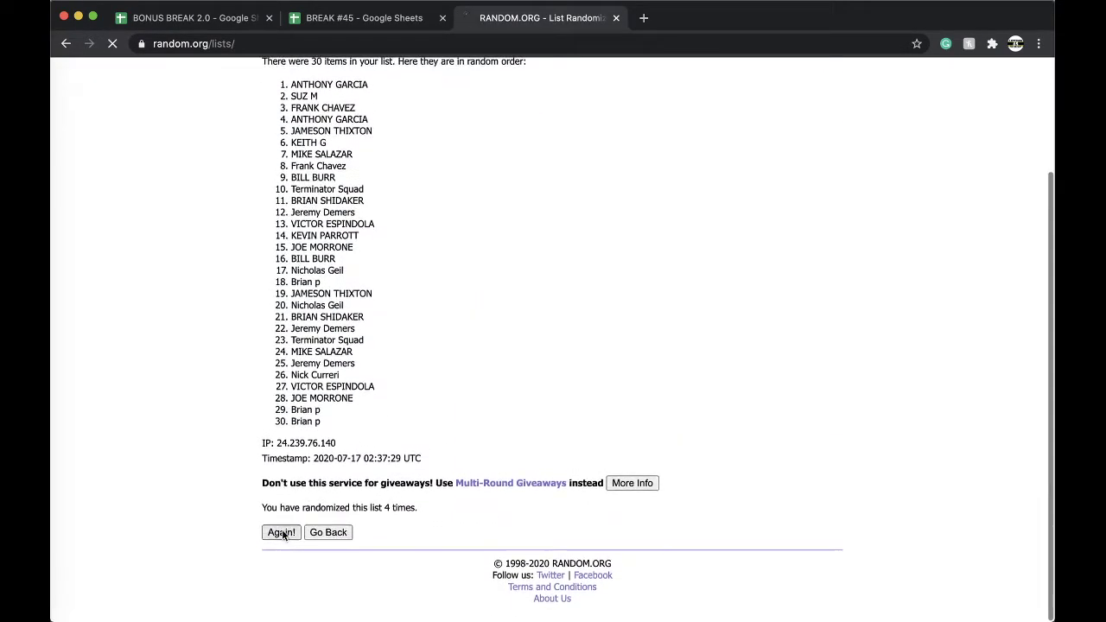
pyautogui.click(283, 533)
pyautogui.tripleClick(322, 224)
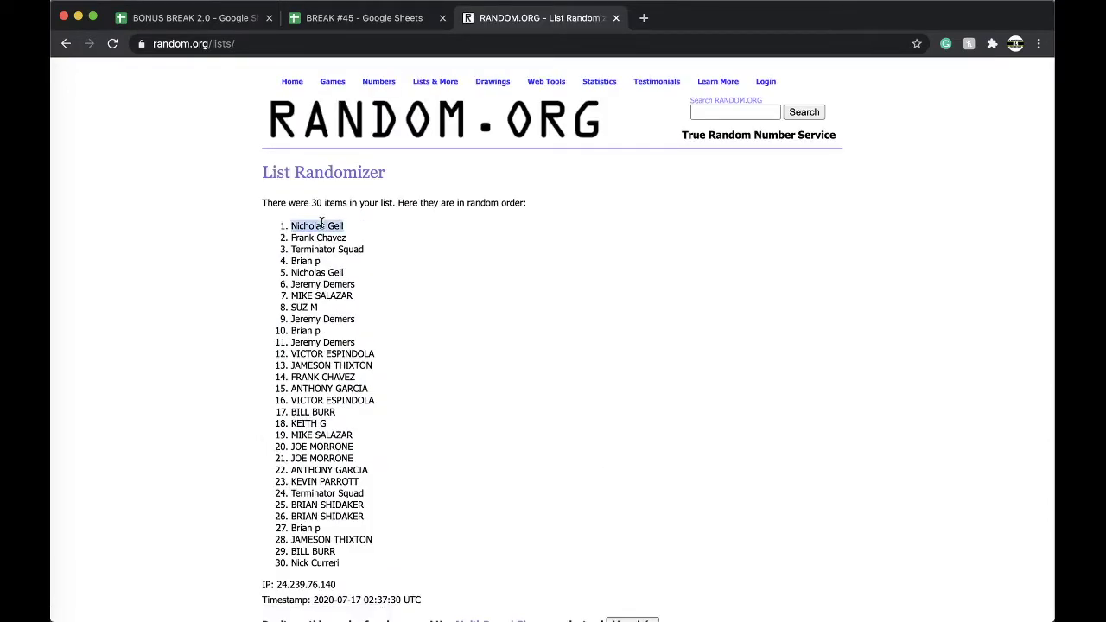
pyautogui.click(324, 17)
pyautogui.moveTo(434, 611); pyautogui.dragTo(278, 611)
# Step: In the BONUS BREAK 2.0 spreadsheet, open the #8 BONUS BASKETBALL sheet
pyautogui.click(194, 17)
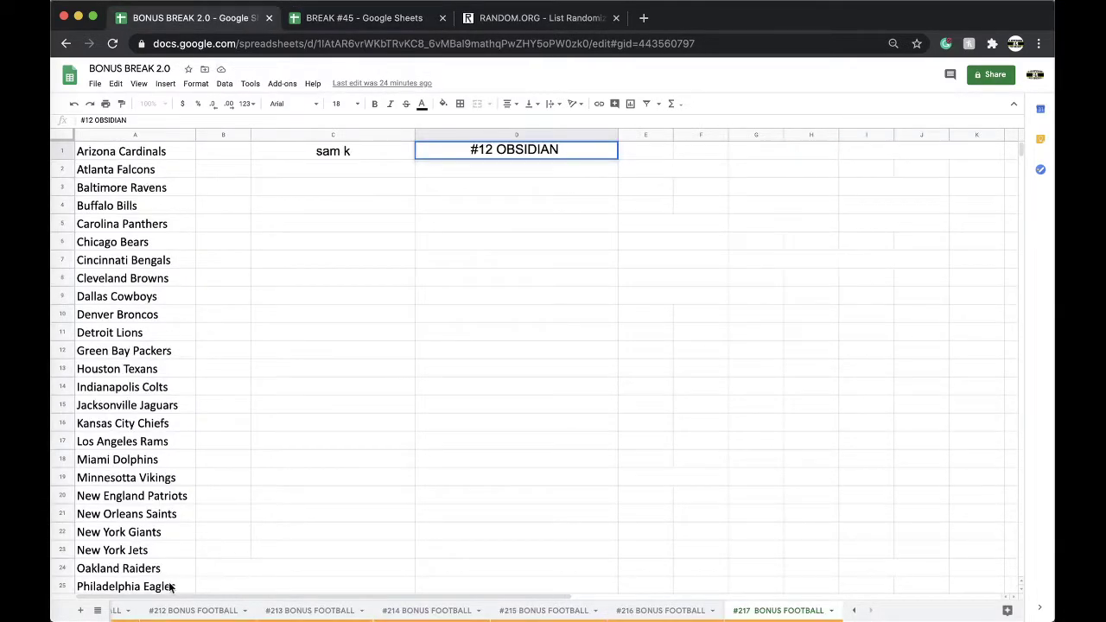
pyautogui.click(97, 612)
pyautogui.scroll(10, 164, 549)
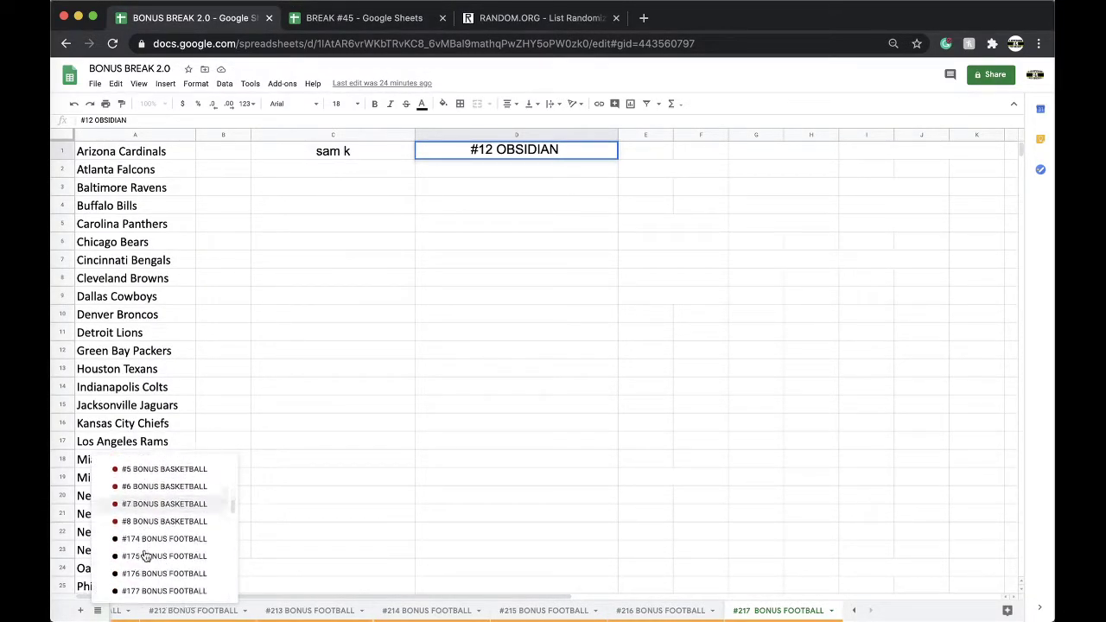
pyautogui.scroll(1, 165, 550)
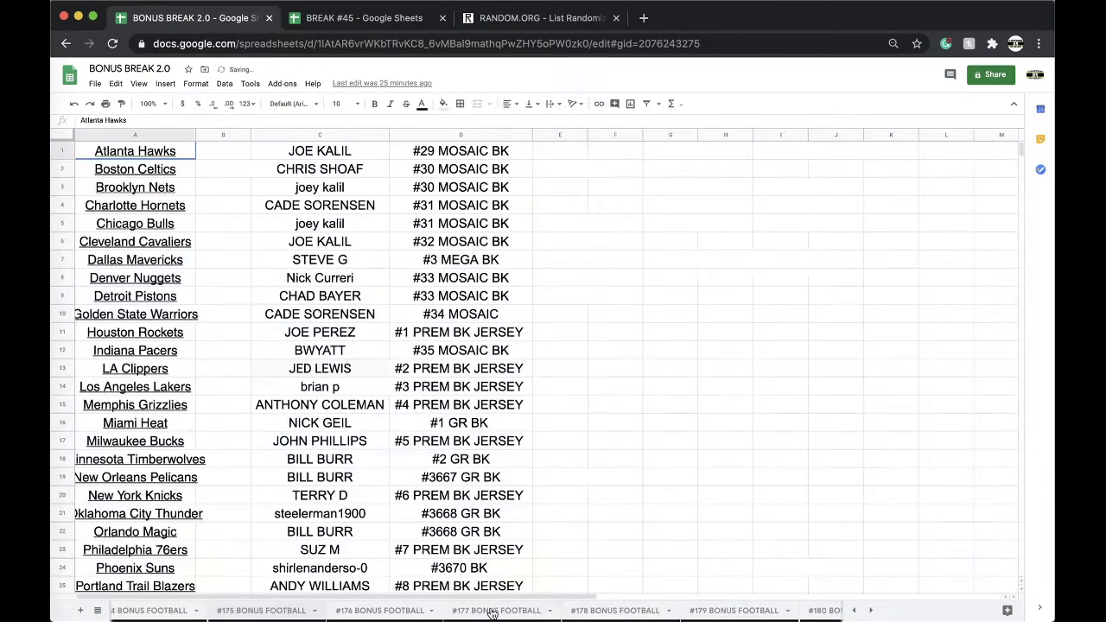
pyautogui.hscroll(5, 500, 612)
pyautogui.hscroll(-6, 491, 612)
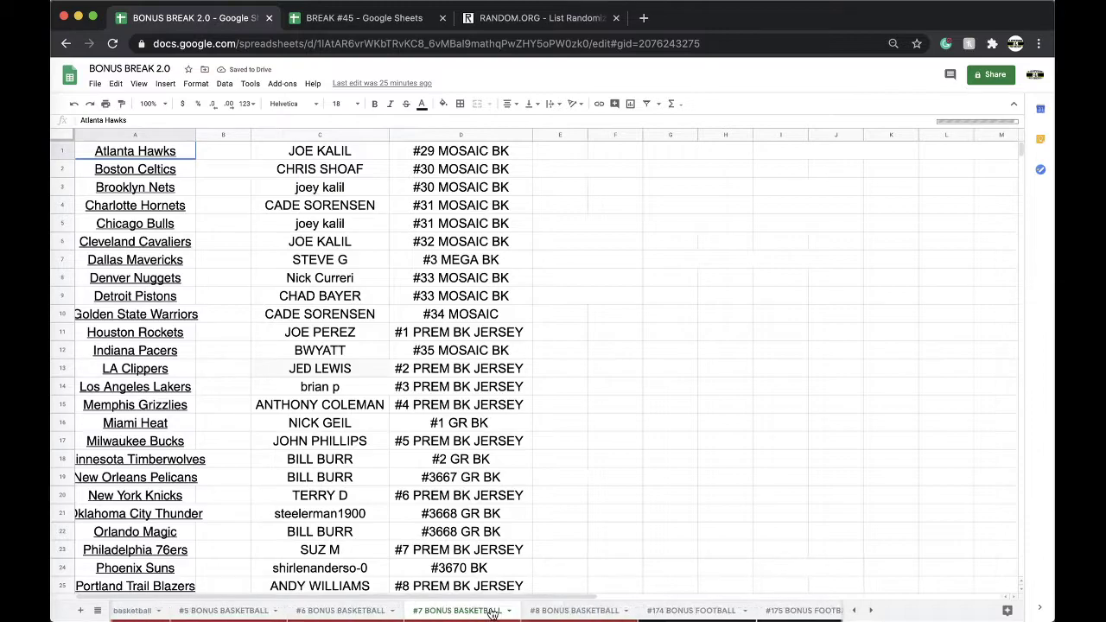
pyautogui.click(664, 611)
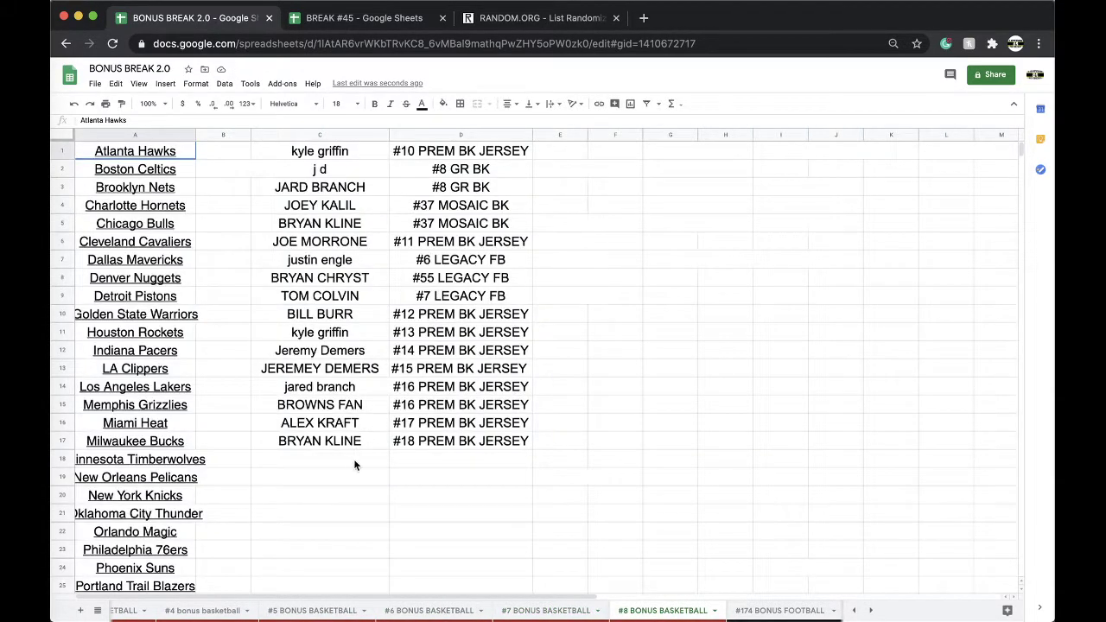
# Step: Paste the bonus winner's name into C18 as values only
pyautogui.click(346, 461)
pyautogui.press('super+v')
pyautogui.click(406, 499)
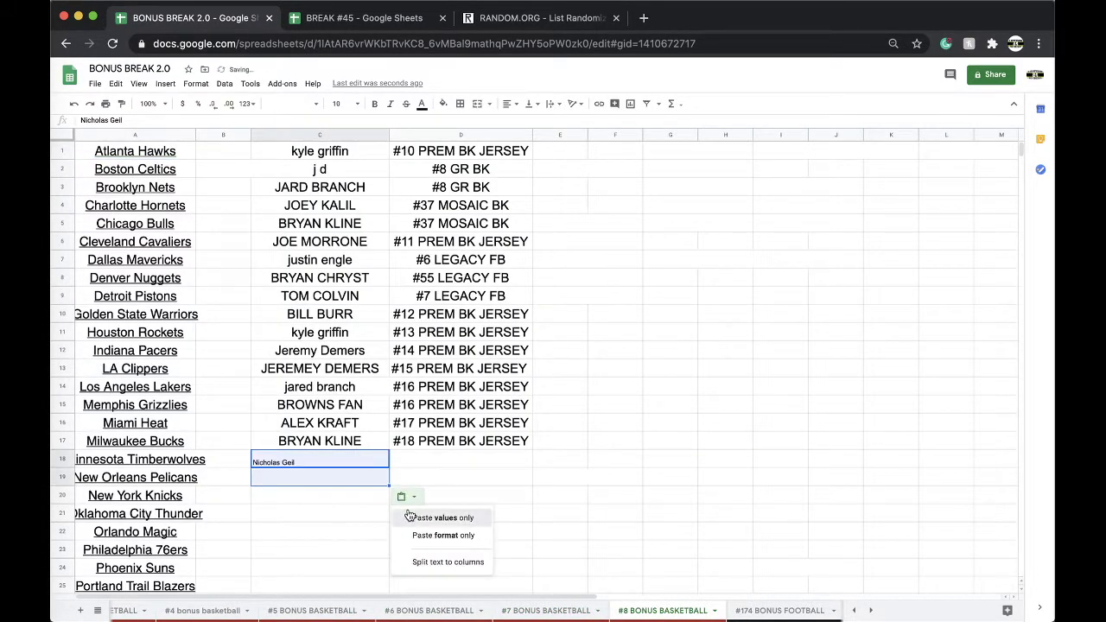
pyautogui.click(415, 517)
# Step: Copy D17's prize label into D18 and change it to #19 PREM BK JERSEY
pyautogui.click(419, 461)
pyautogui.click(414, 439)
pyautogui.press('super+c')
pyautogui.press('Down')
pyautogui.press('super+v')
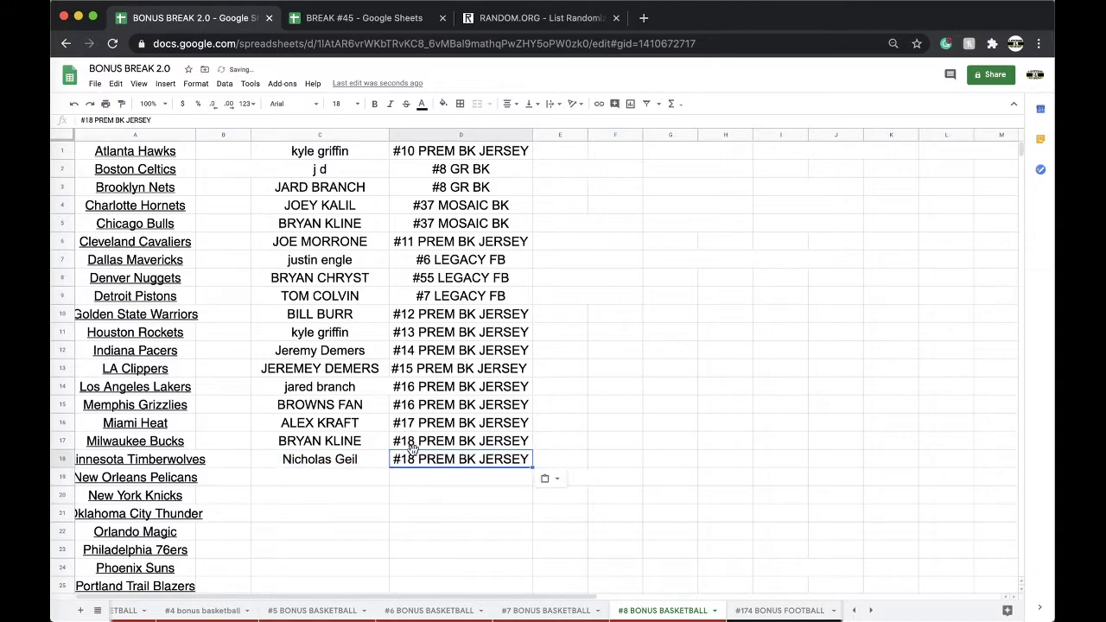
pyautogui.doubleClick(419, 462)
pyautogui.press('BackSpace')
pyautogui.write('9')
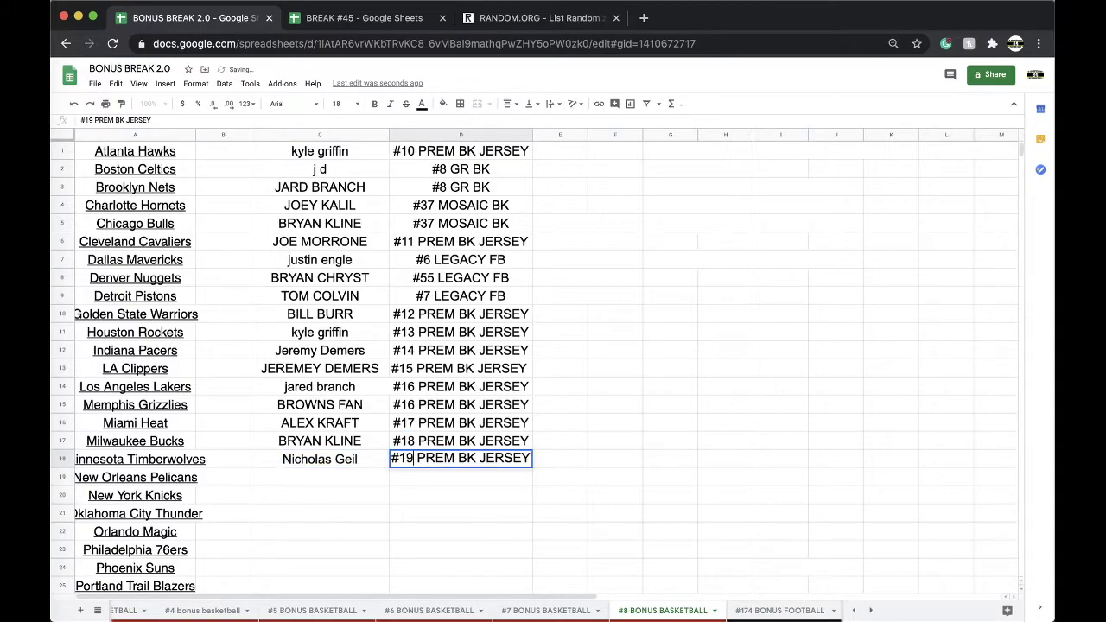
pyautogui.click(371, 19)
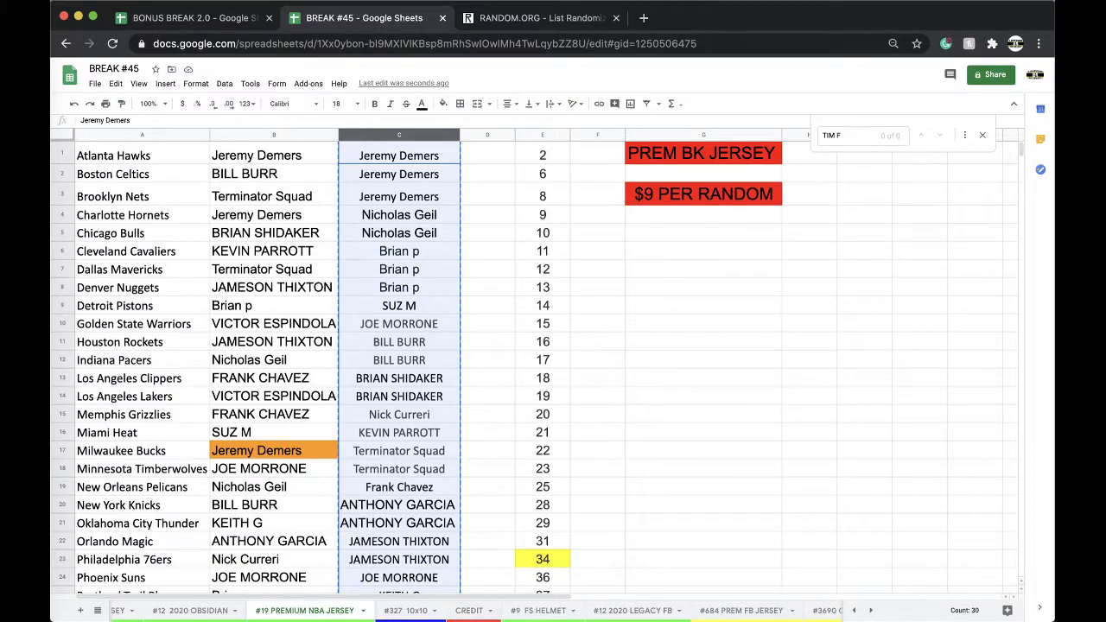
pyautogui.click(540, 612)
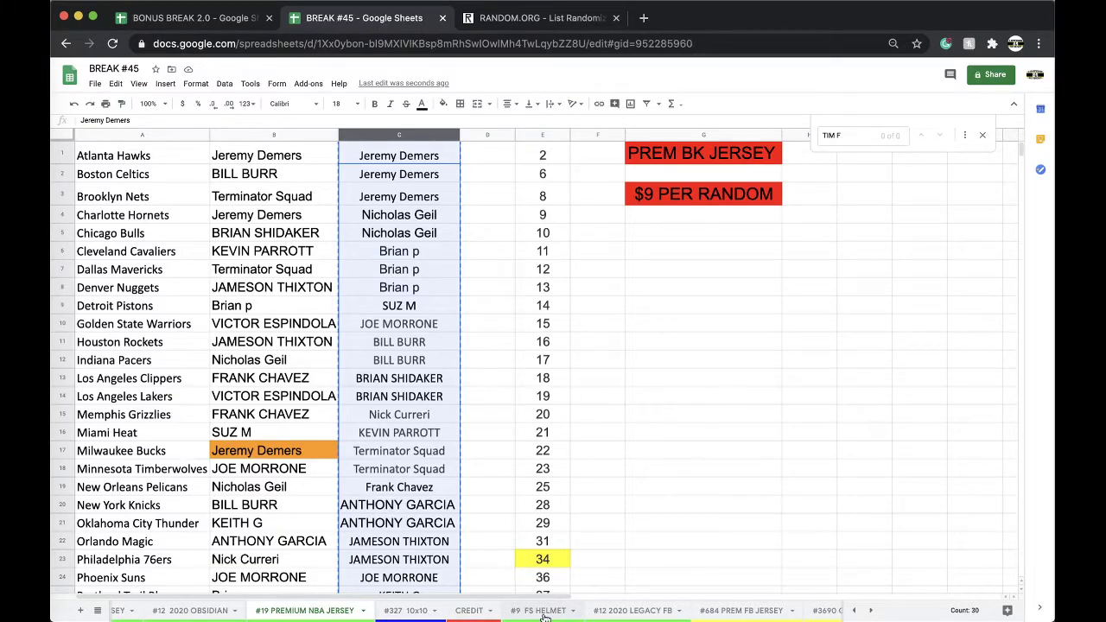
pyautogui.click(335, 613)
pyautogui.click(551, 614)
pyautogui.click(567, 614)
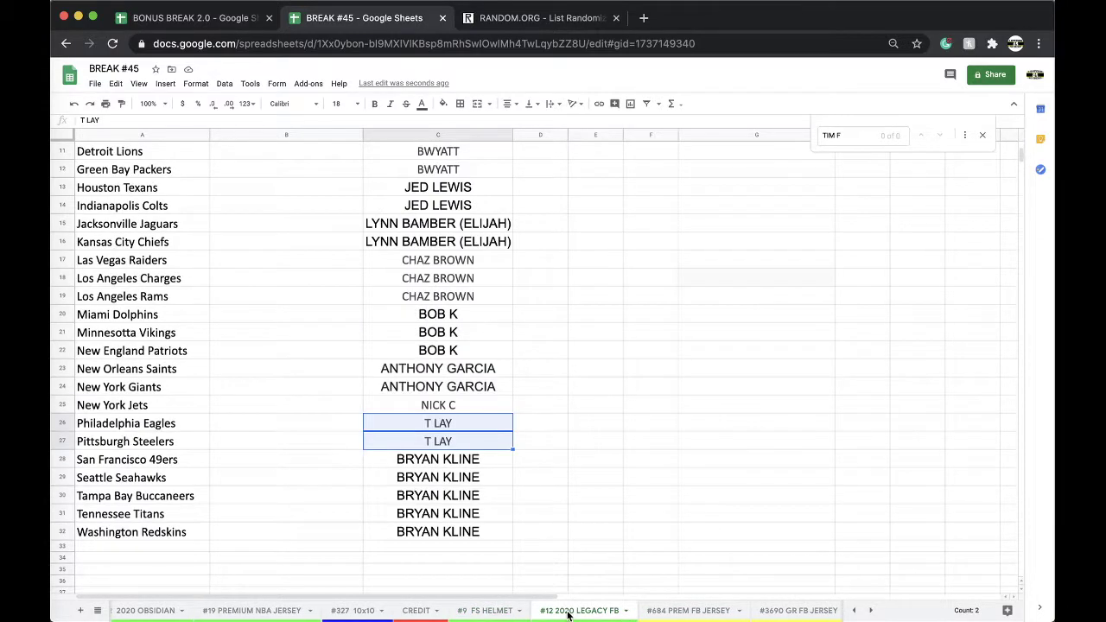
pyautogui.click(589, 611)
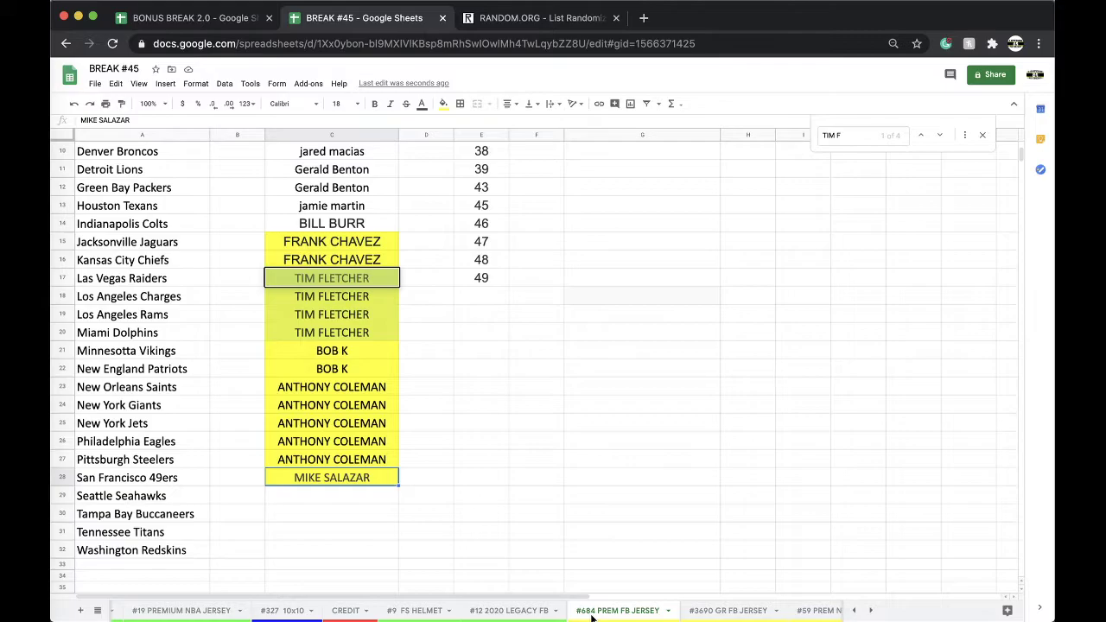
pyautogui.click(188, 611)
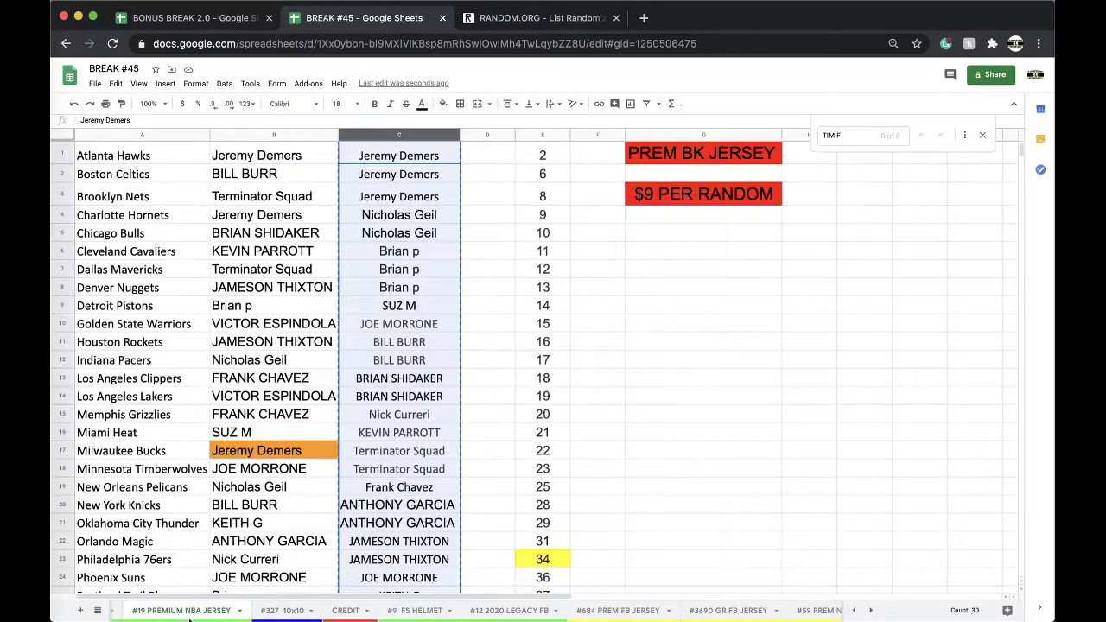